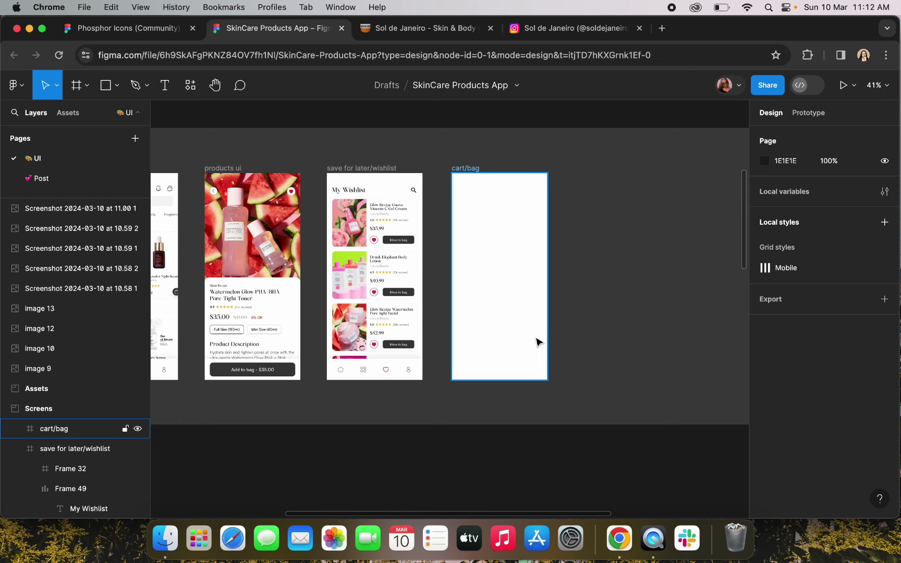
scroll(537, 342, "up", 5)
scroll(335, 200, "up", 3)
scroll(336, 200, "right", 2)
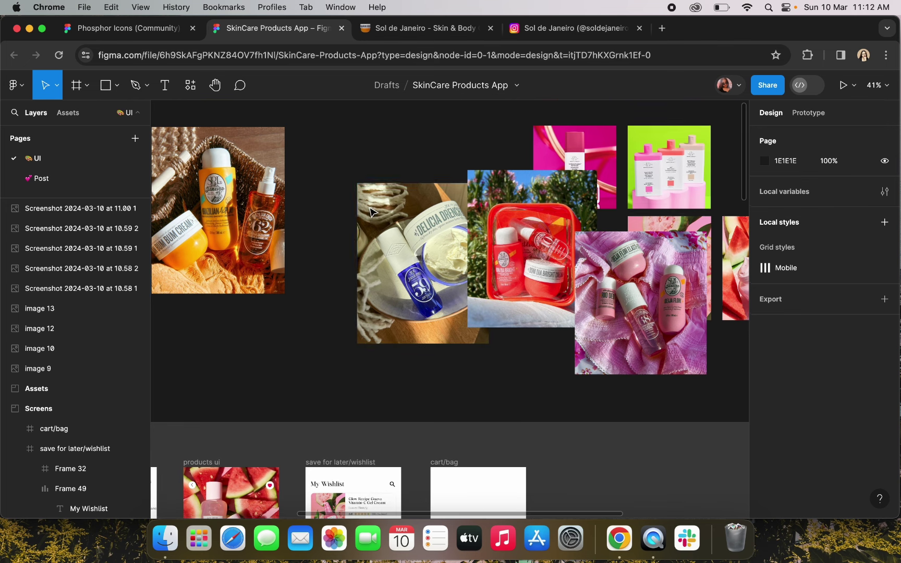
scroll(372, 212, "down", 5)
scroll(372, 212, "left", 1)
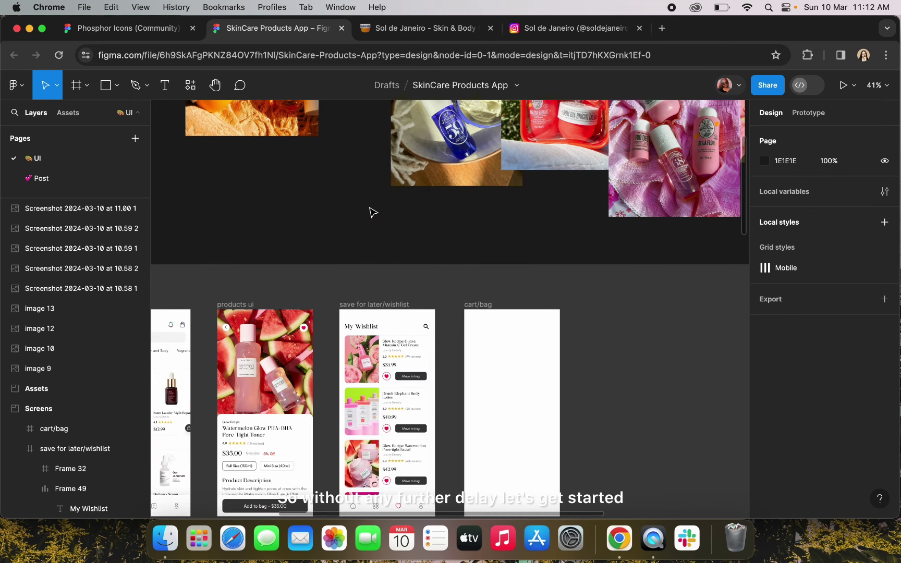
scroll(490, 372, "down", 4)
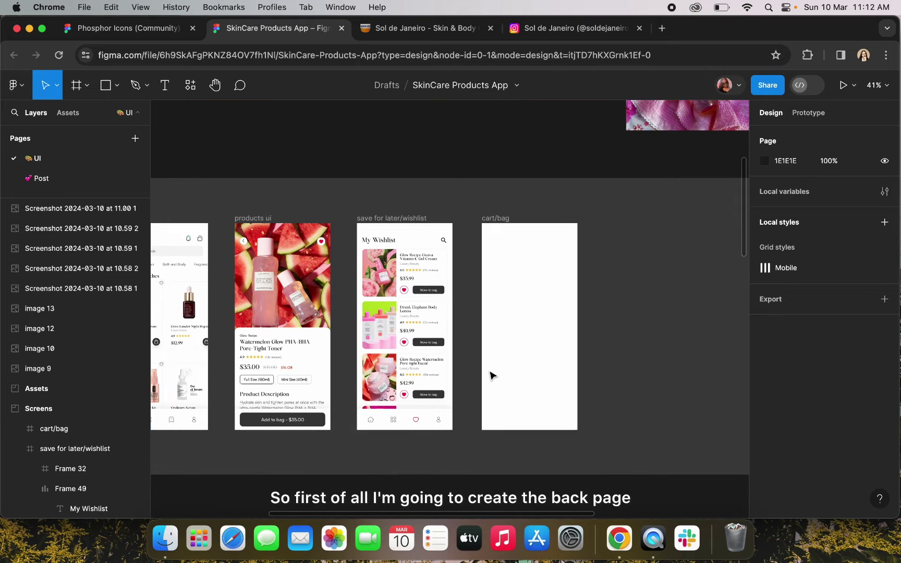
Turn on the visibility of the layout grids, starting from the empty cart/bag frame
scroll(529, 237, "up", 5)
scroll(528, 240, "down", 1)
left_click(428, 183)
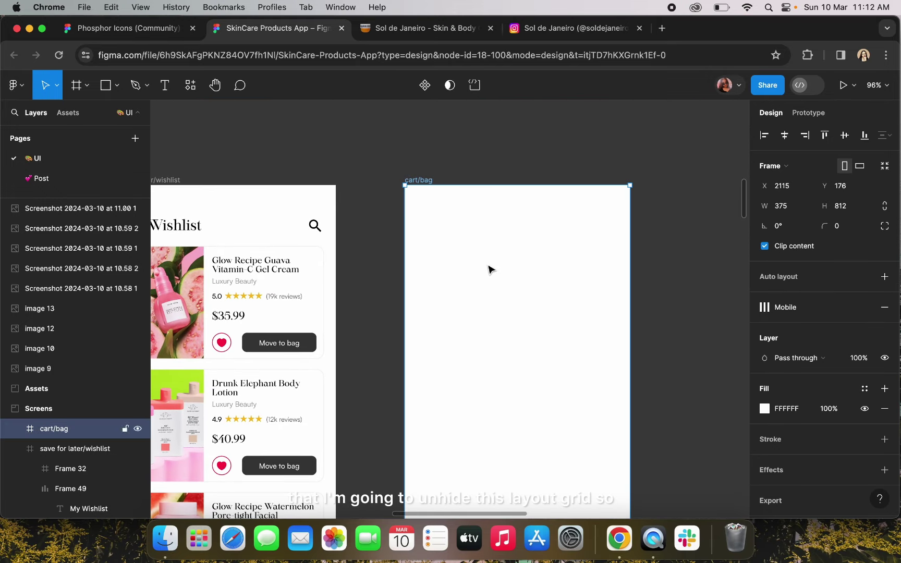
left_click(864, 308)
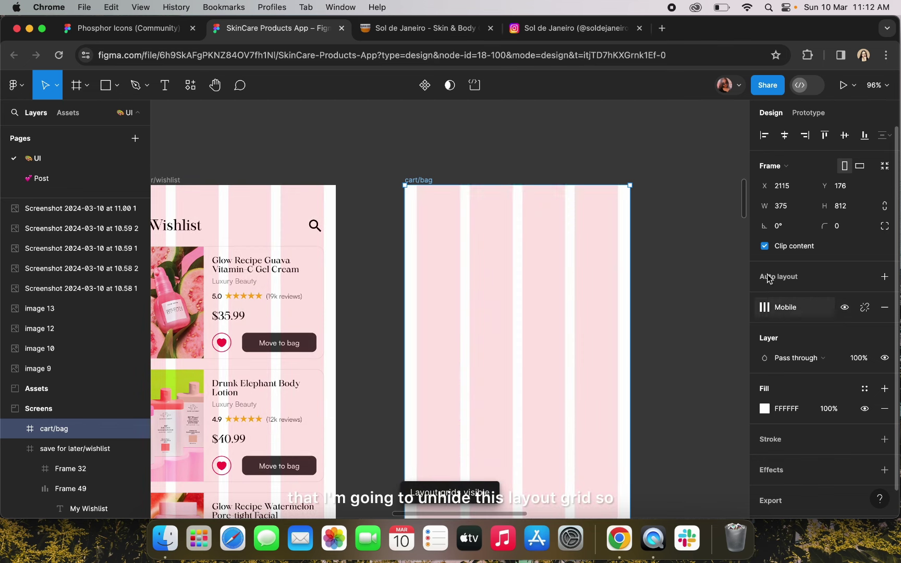
left_click(501, 142)
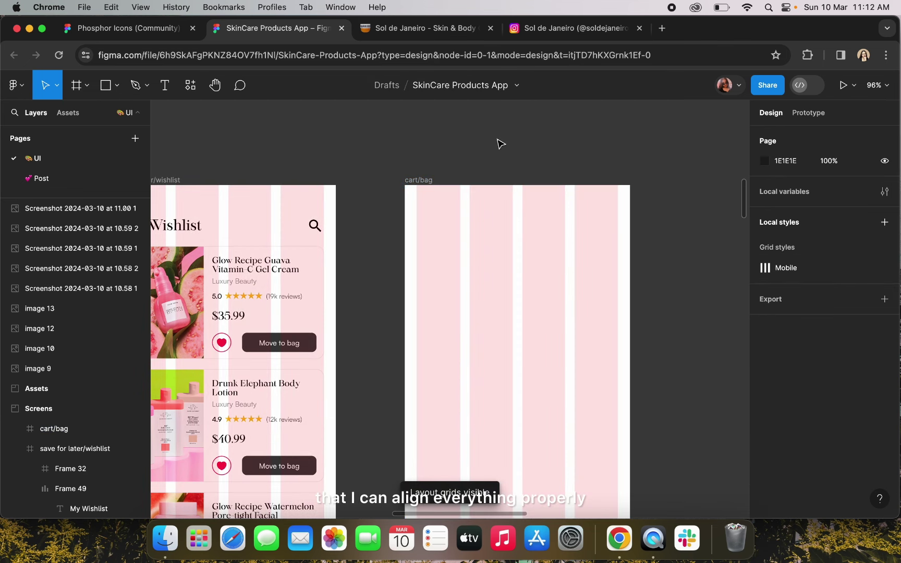
Duplicate the round back-arrow group from the products ui screen onto the cart/bag frame at X 20, Y 56
scroll(500, 144, "down", 1)
scroll(501, 144, "left", 3)
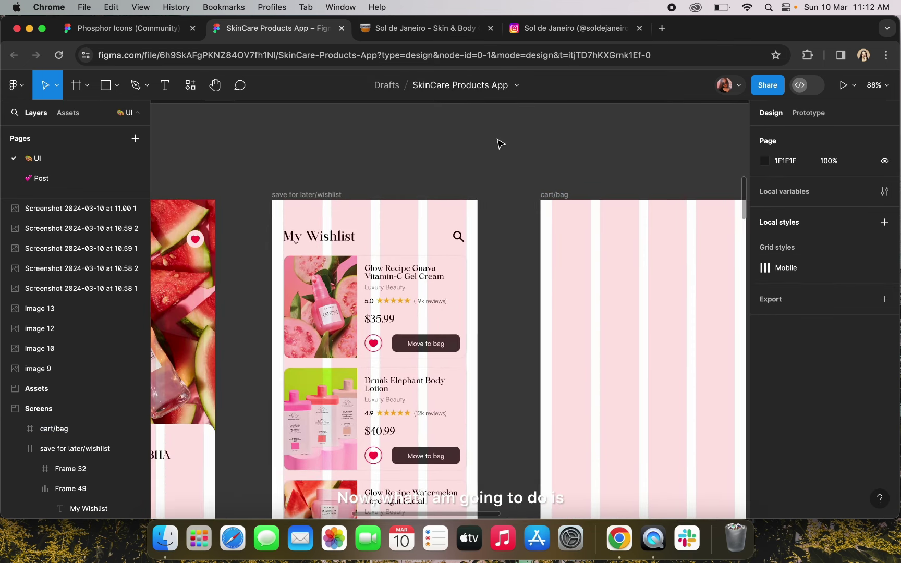
scroll(500, 144, "down", 3)
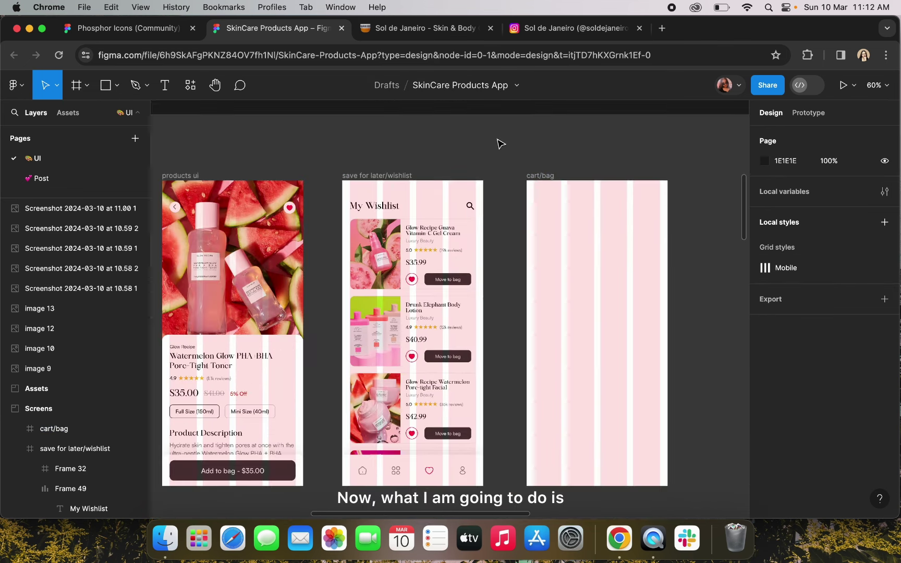
left_click(180, 208)
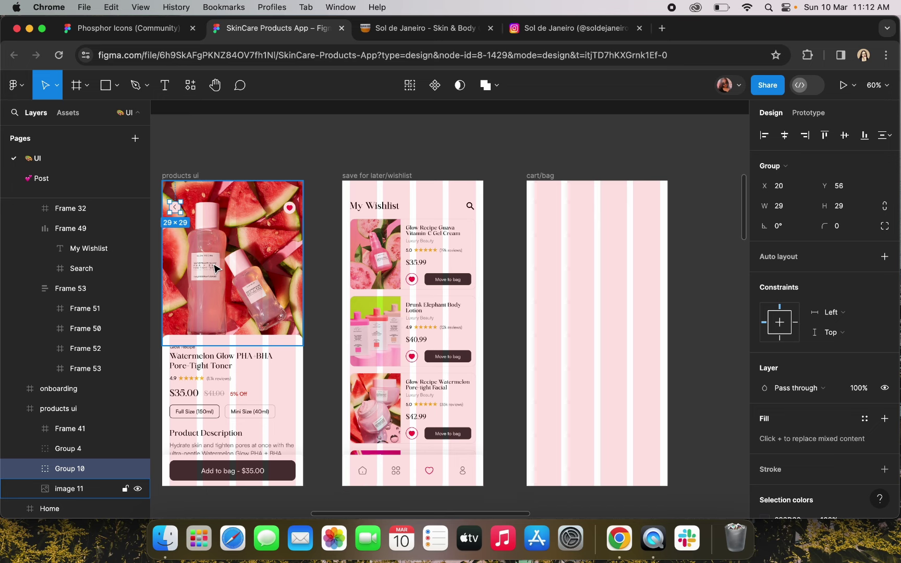
scroll(178, 247, "up", 5)
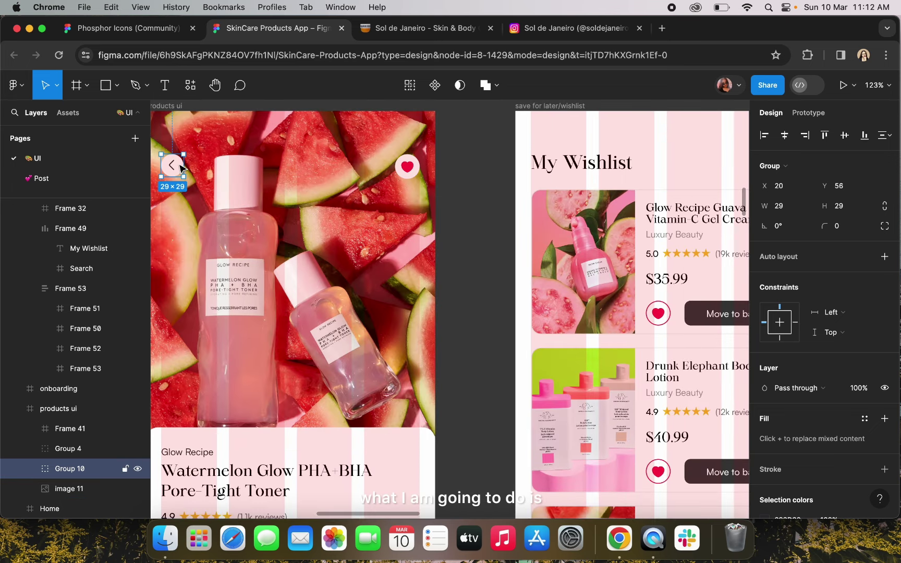
scroll(177, 166, "down", 5)
scroll(175, 166, "down", 2)
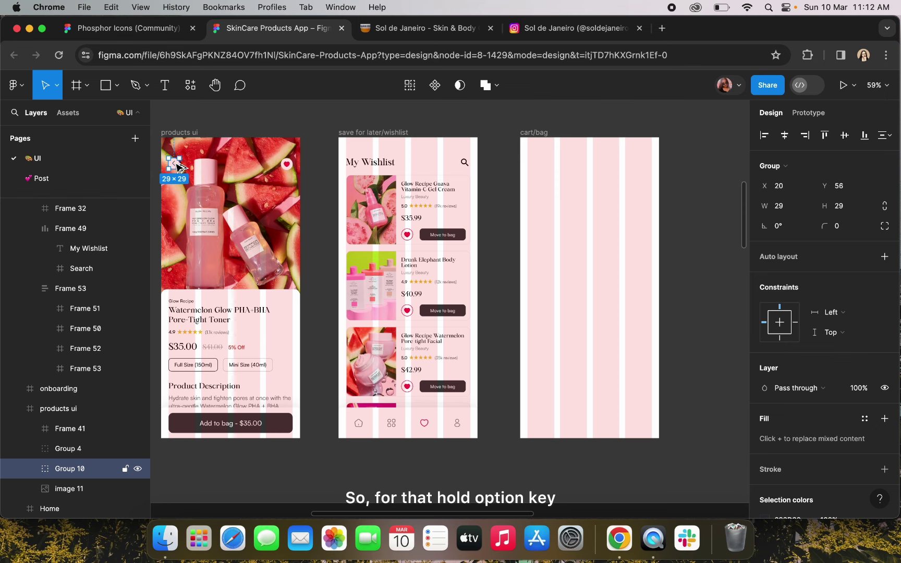
left_click_drag(177, 165, 540, 206)
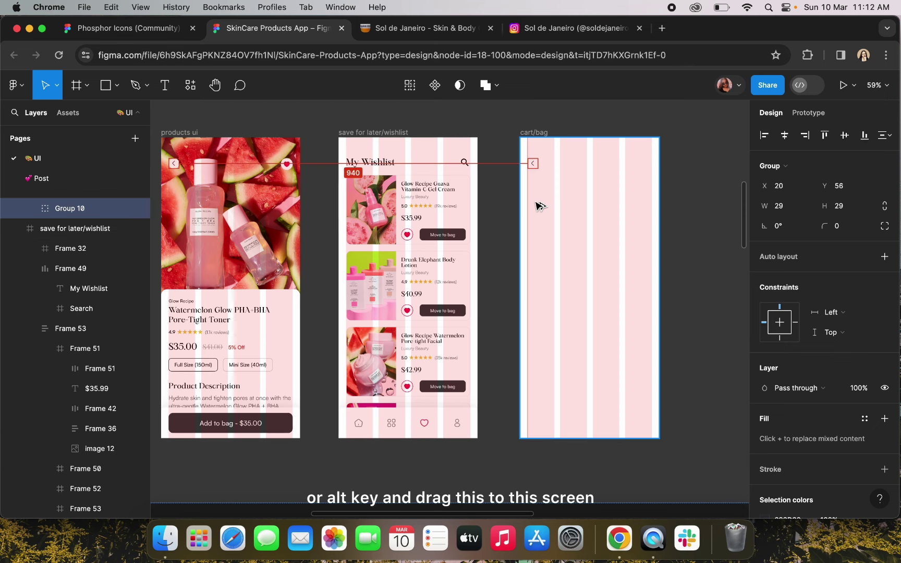
Set the drop shadow of the copied back button's circle to 7% opacity and a Y offset of 7
scroll(533, 164, "up", 10)
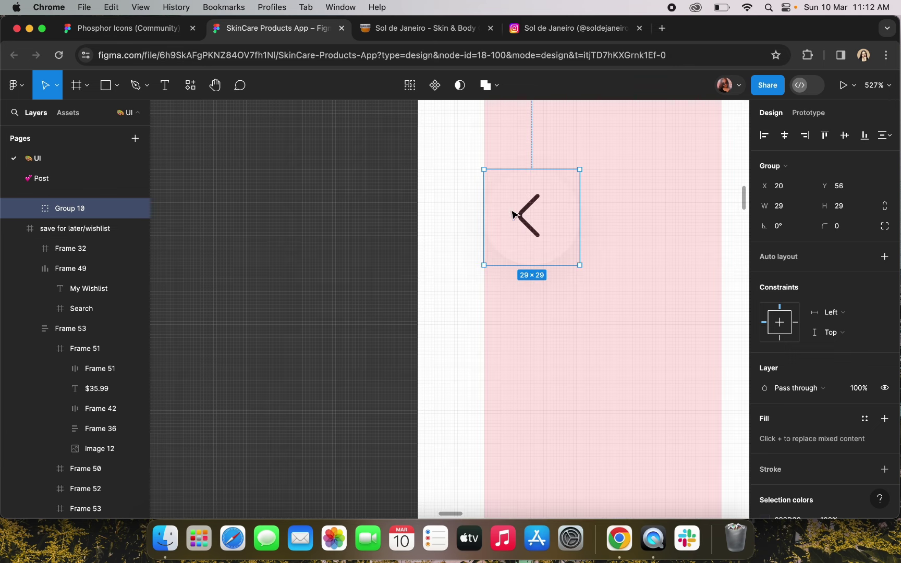
double_click(542, 239)
left_click(554, 237)
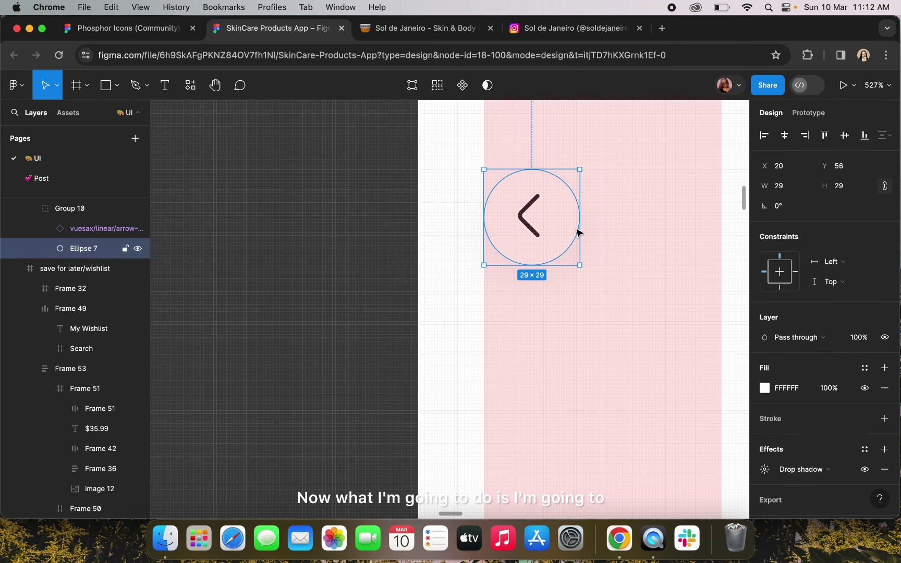
scroll(825, 422, "down", 1)
left_click(764, 441)
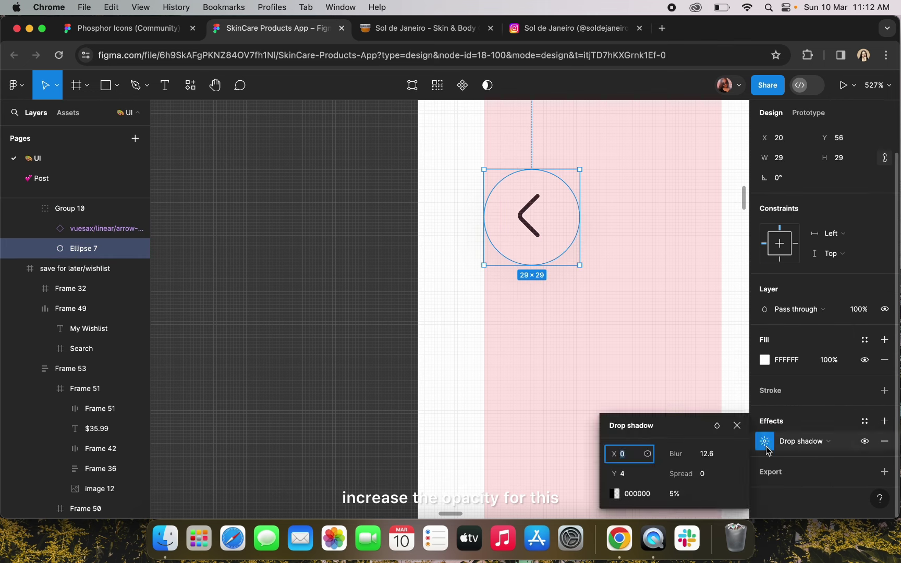
left_click(678, 494)
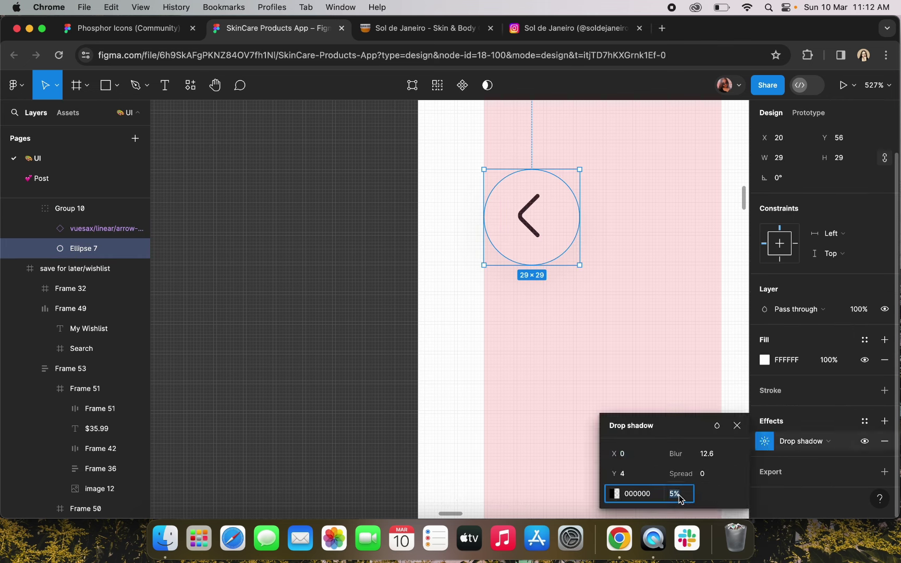
type("7")
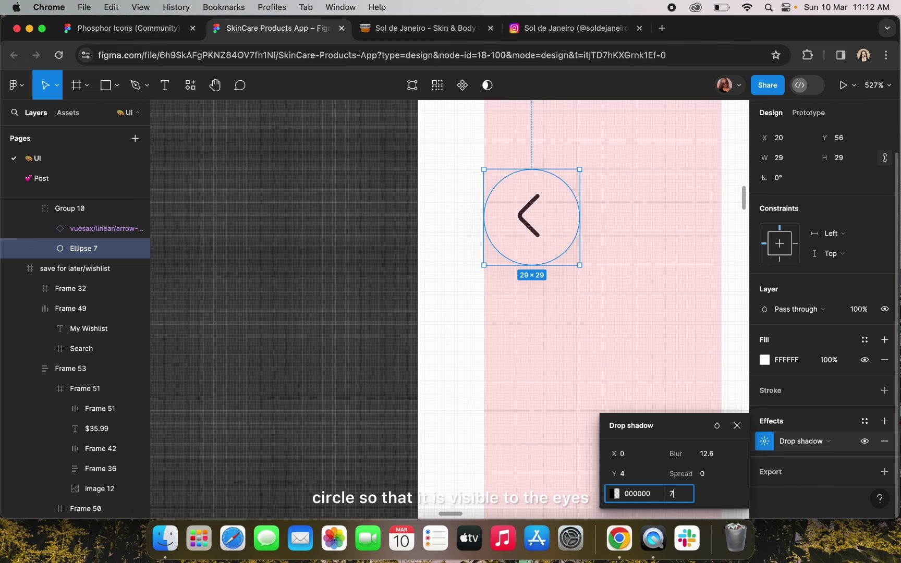
key("Return")
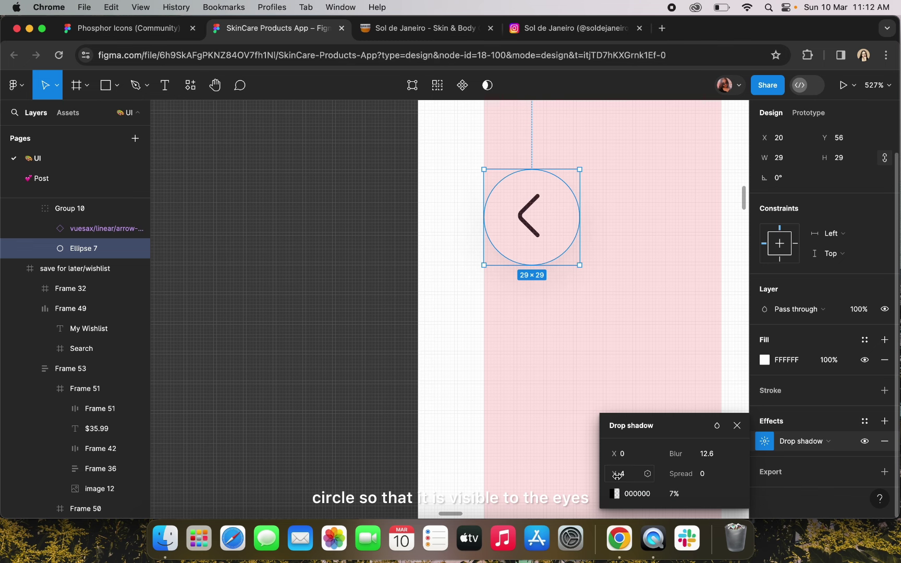
left_click_drag(616, 475, 622, 475)
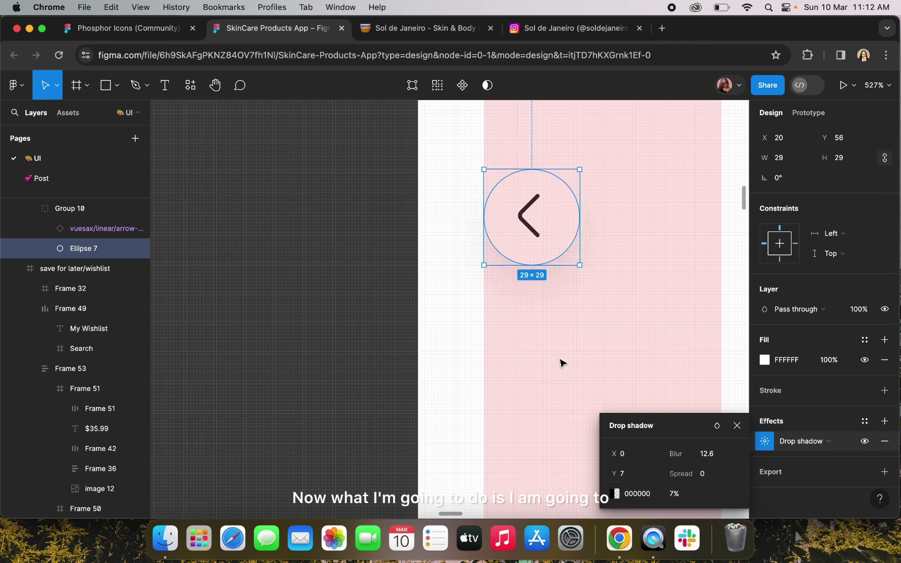
left_click(561, 363)
Duplicate the "My Wishlist" heading onto the cart/bag frame at X 128, Y 56, level with the back button
scroll(561, 363, "down", 5)
scroll(562, 363, "right", 2)
scroll(562, 364, "down", 2)
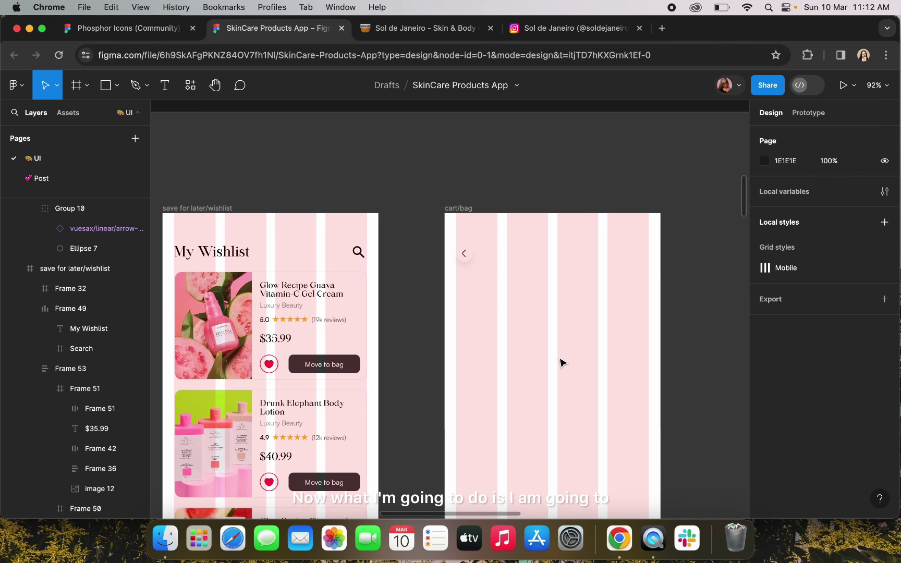
left_click(211, 253)
left_click(212, 255)
left_click_drag(211, 254, 553, 259)
Change the copied heading's text to "My Bag" and centre it horizontally in the cart/bag frame
double_click(553, 258)
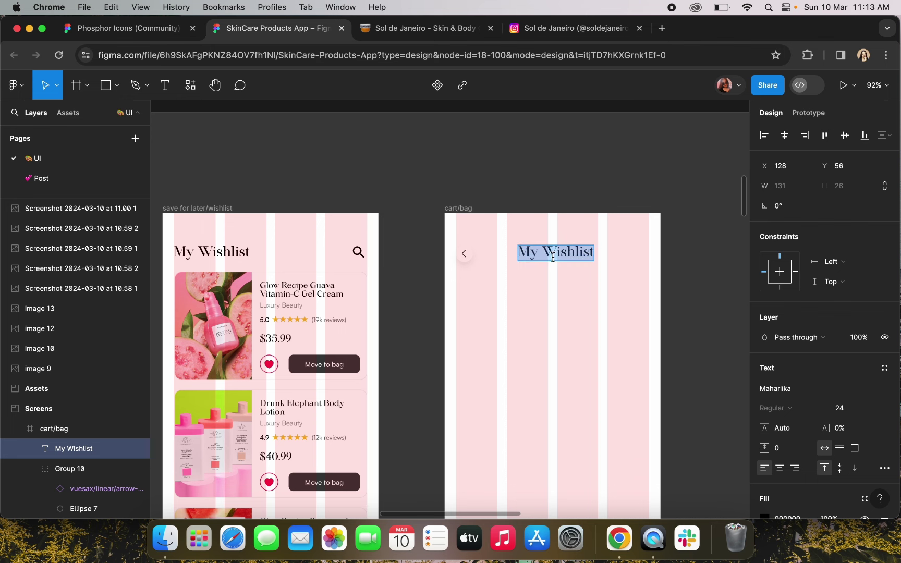
type("My N")
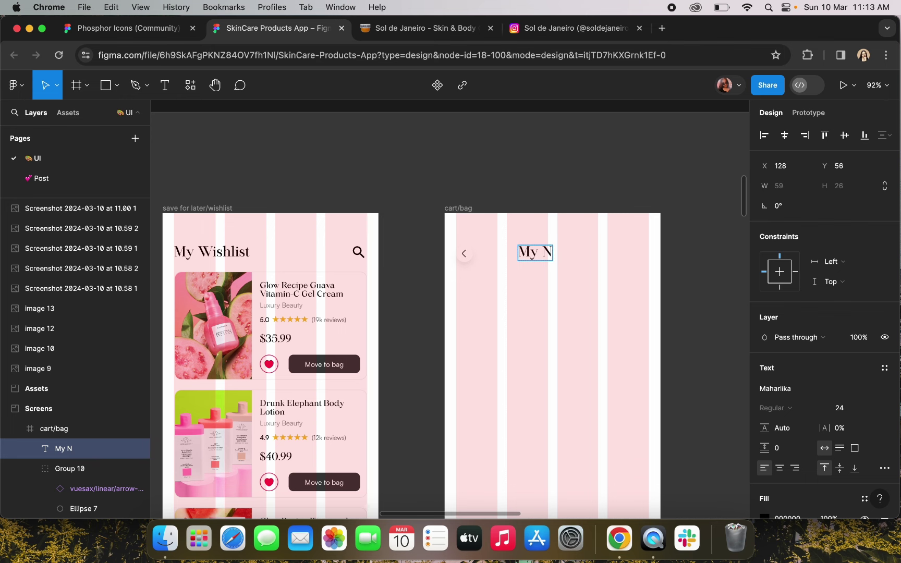
key("BackSpace")
type("Bag")
key("Escape")
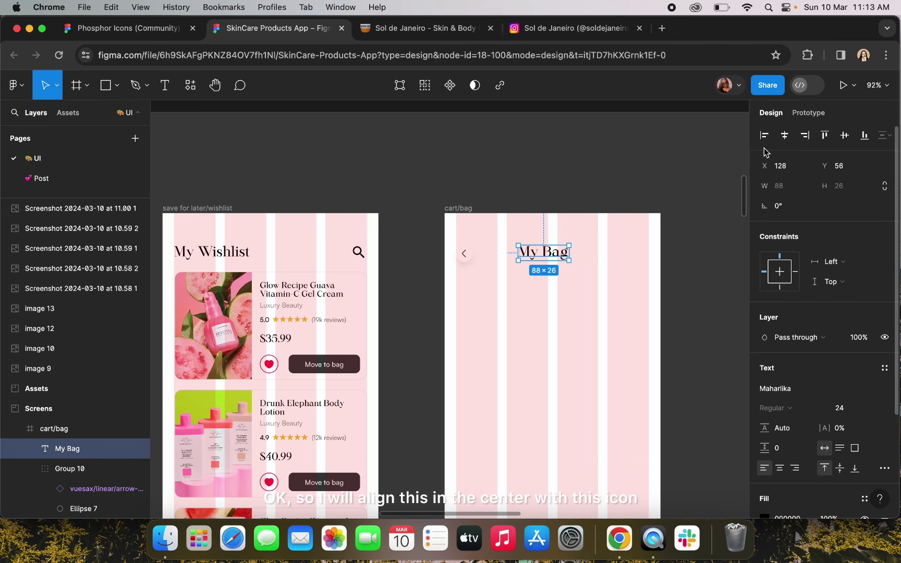
left_click(784, 135)
Combine the back button and "My Bag" heading in a left-aligned, vertically centred auto layout, and check its distances to the cart/bag frame's edges
scroll(600, 249, "up", 3)
scroll(528, 257, "up", 4)
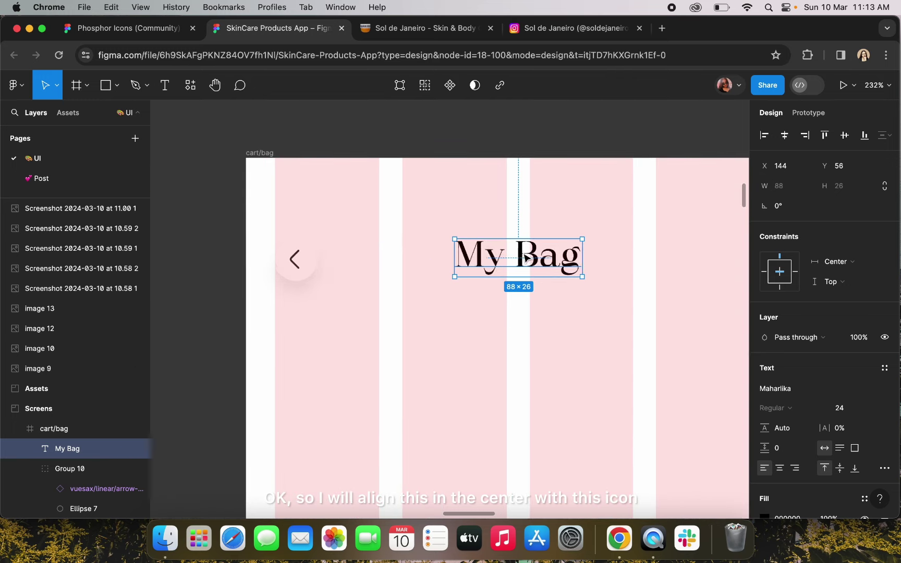
left_click(302, 258, "shift")
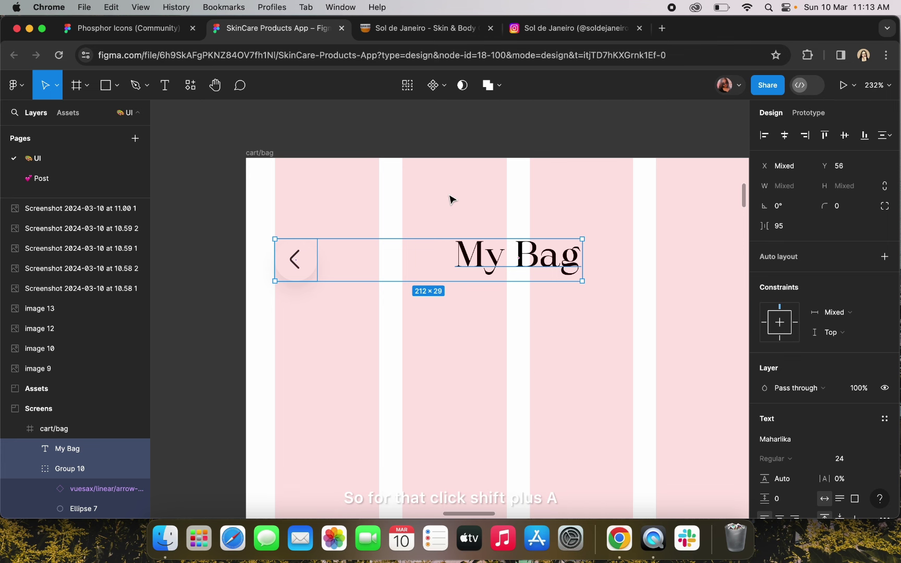
key("shift+a")
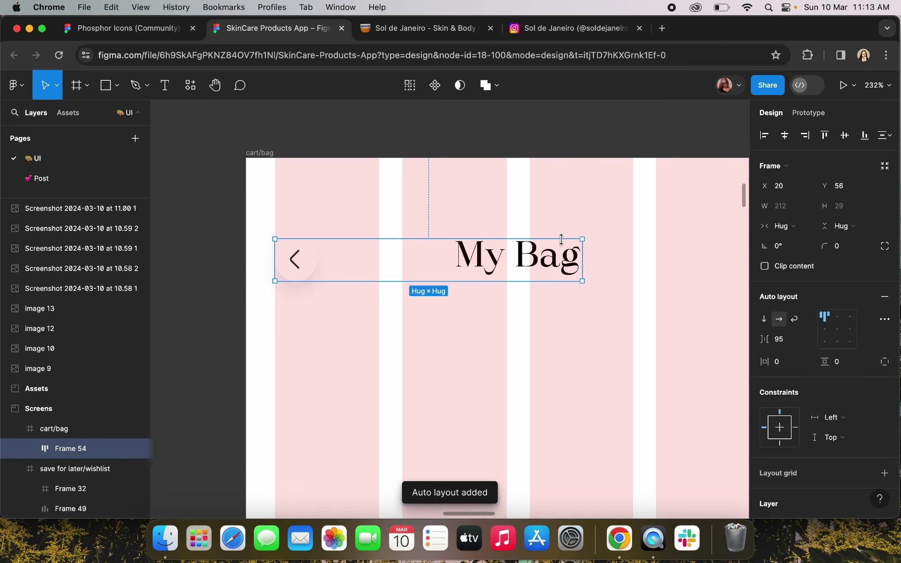
left_click(823, 333)
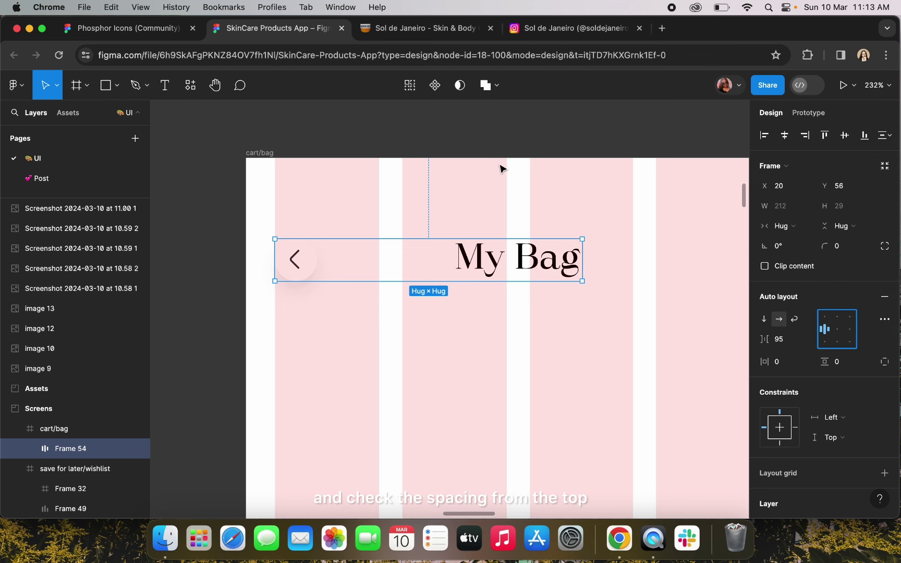
key("alt")
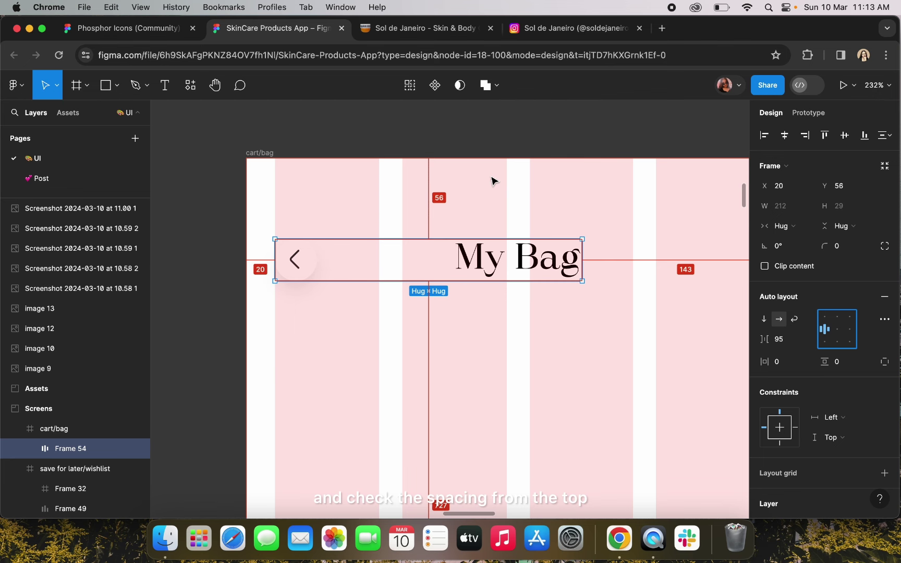
left_click(469, 338)
Duplicate the Glow Recipe Guava Vitamin-C Gel Cream card from the wishlist screen onto the cart/bag frame at X 20, Y 102
scroll(469, 338, "down", 5)
scroll(471, 338, "down", 2)
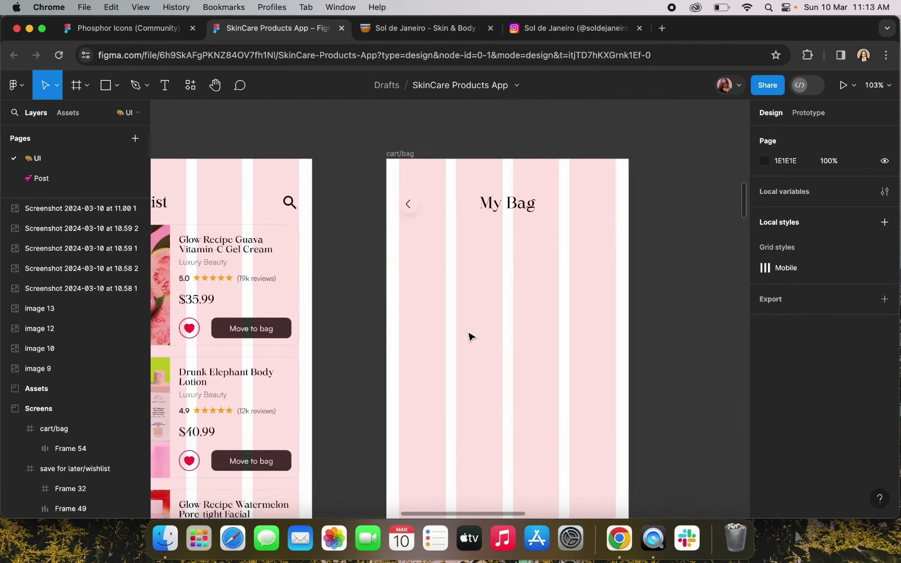
scroll(463, 336, "down", 3)
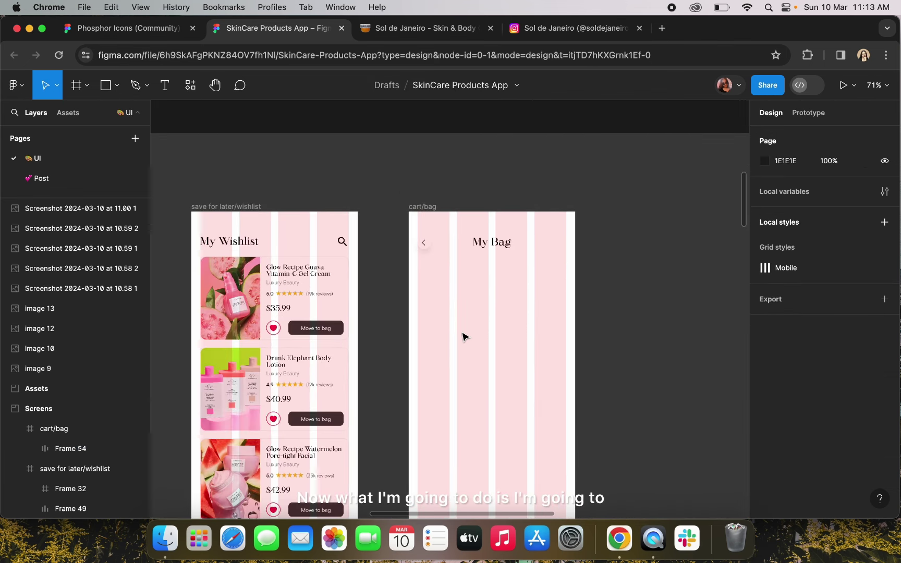
left_click(320, 298)
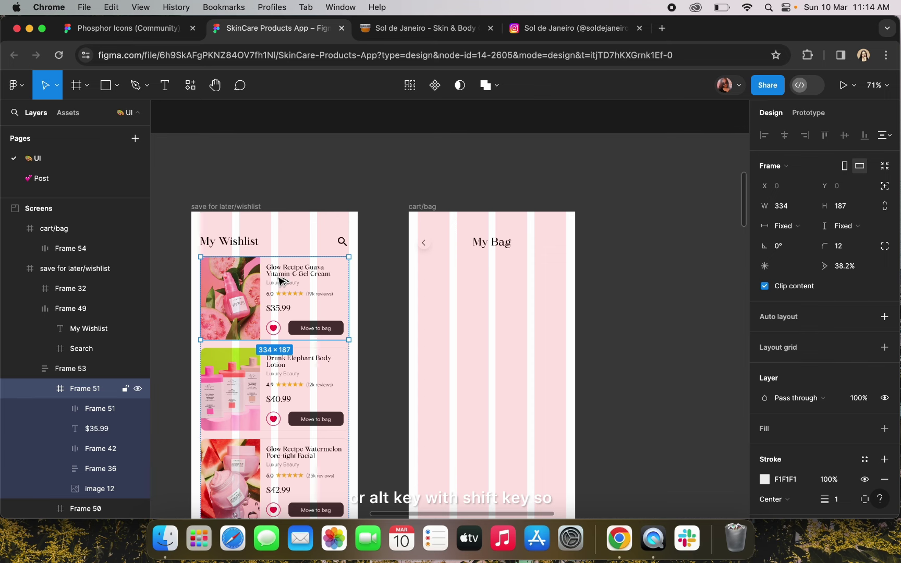
left_click_drag(280, 282, 497, 302)
Move the copied product card down to Y 113, leaving 28 px below the back button and "My Bag" header
scroll(513, 235, "up", 5)
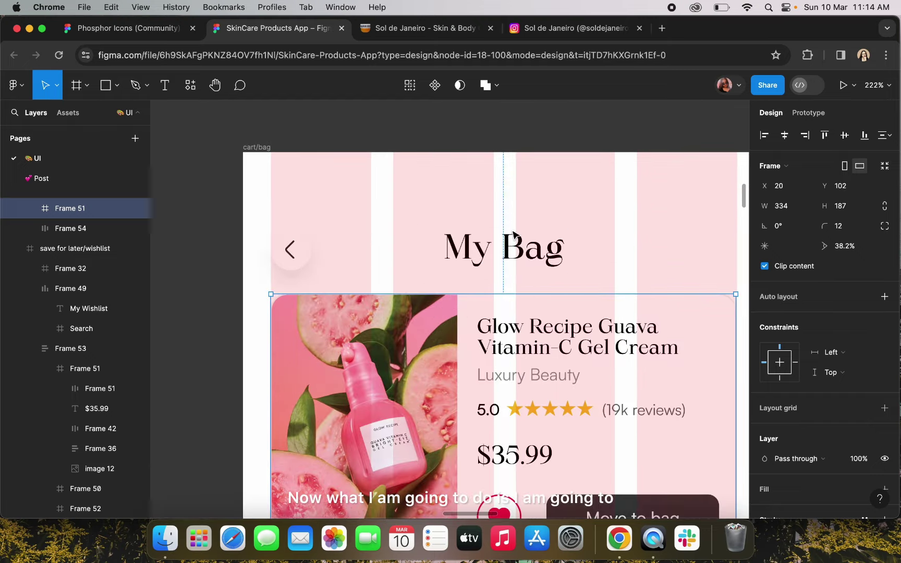
scroll(395, 279, "down", 4)
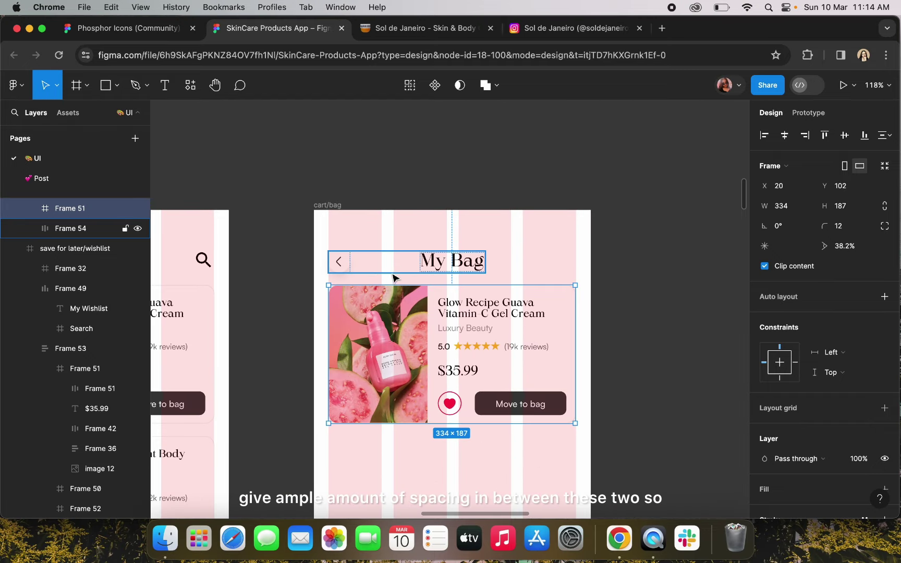
scroll(407, 266, "down", 1)
scroll(407, 266, "right", 1)
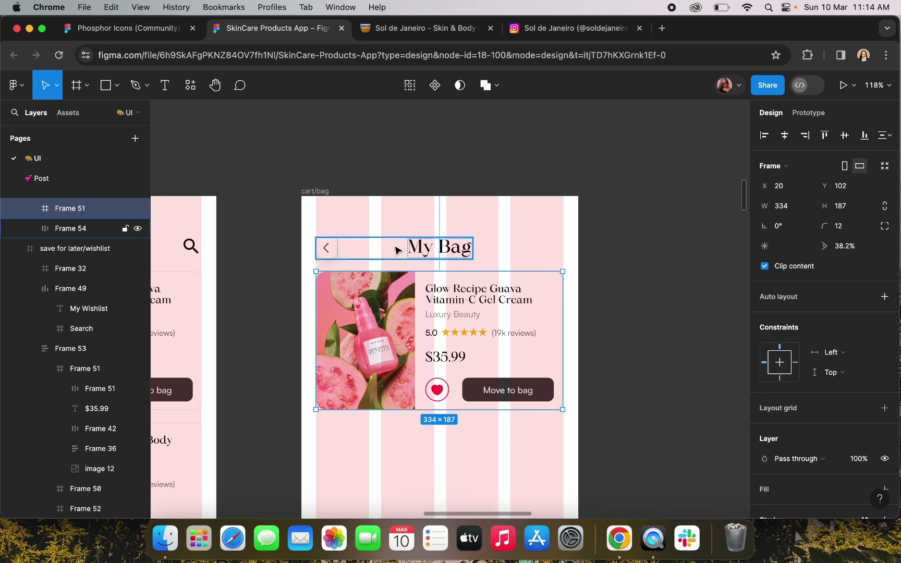
key("Down")
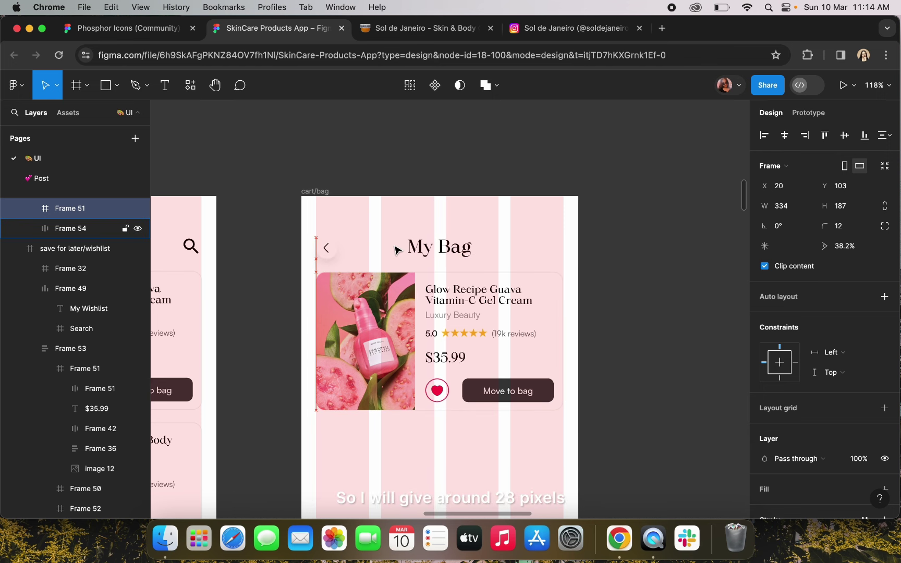
key("Down")
key("Down")
key("Down")
key("Down")
key("Down")
key("Down")
key("Down")
key("Down")
key("Down")
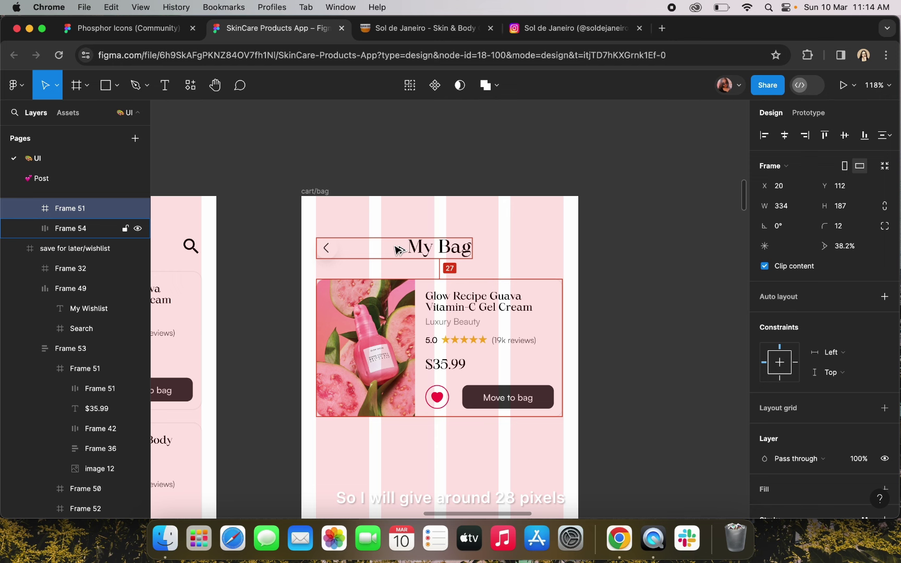
key("Down")
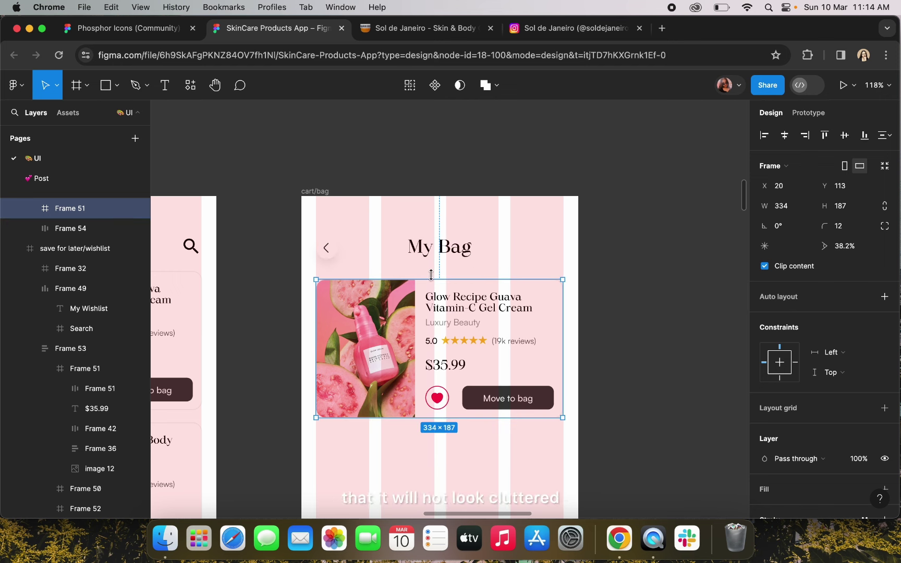
scroll(575, 375, "up", 5)
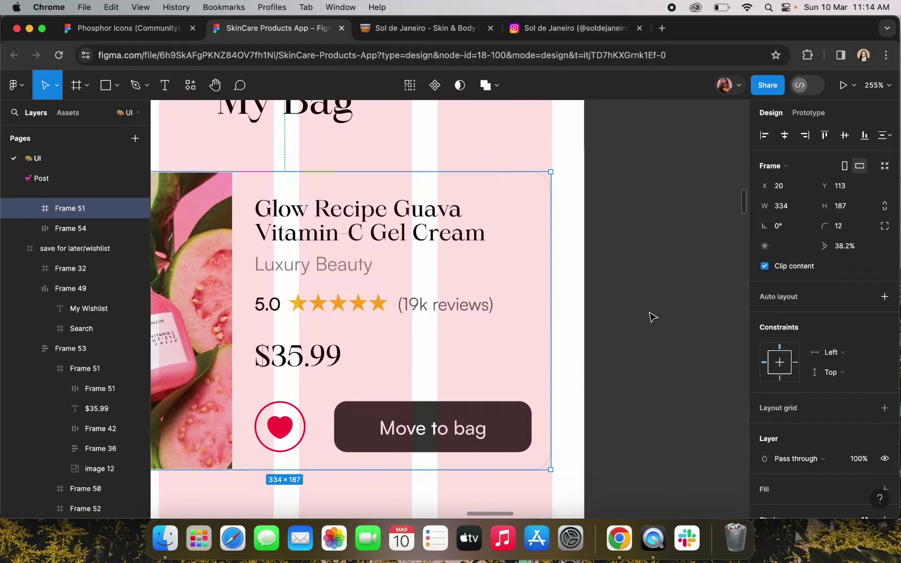
left_click(650, 313)
Move the Delicia Drench product photo clear of the overlapping photos to X 1240, Y -1206, and copy it
scroll(651, 312, "down", 5)
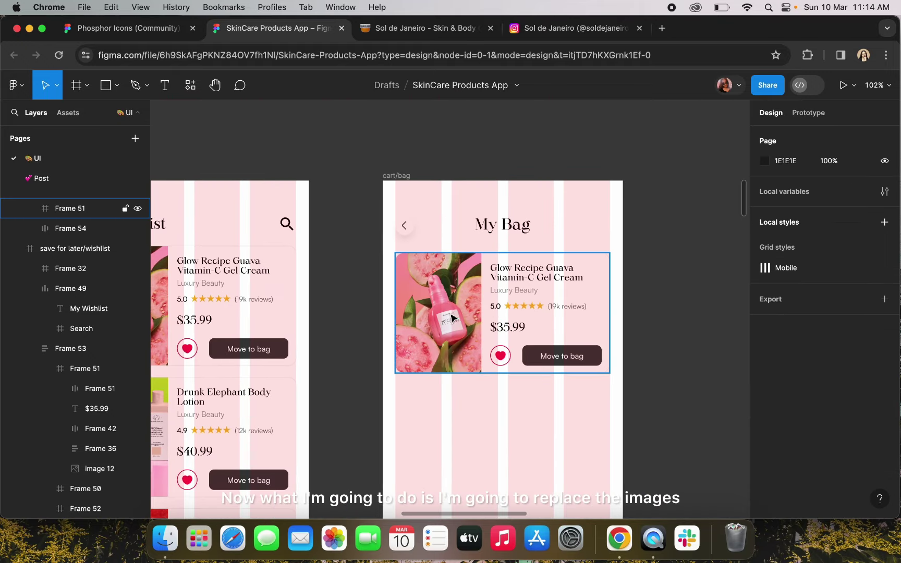
scroll(449, 309, "down", 5, "ctrl")
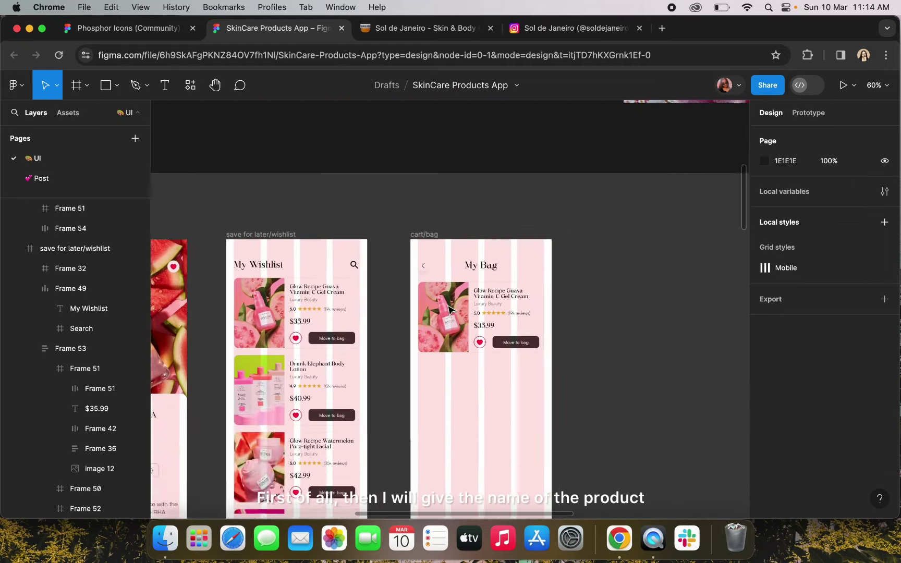
scroll(450, 310, "up", 5)
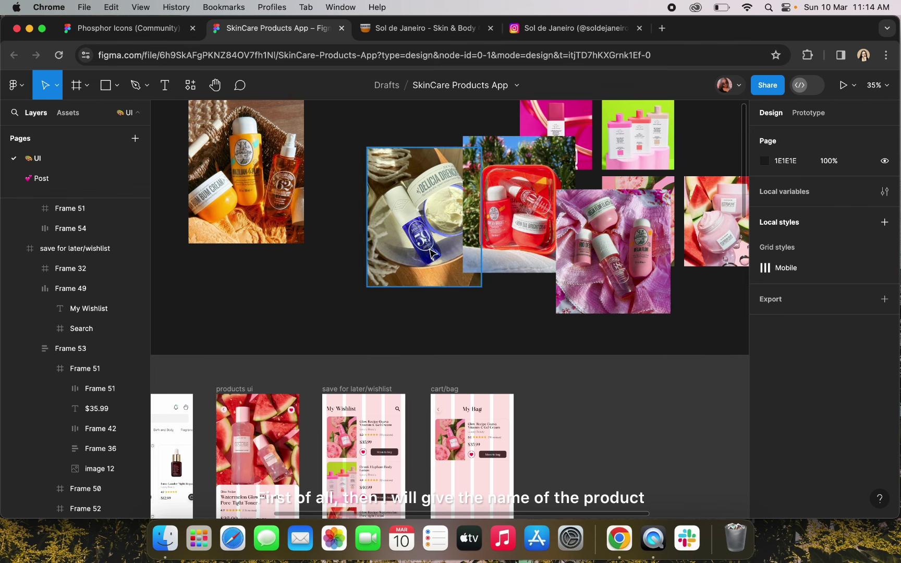
left_click(428, 254)
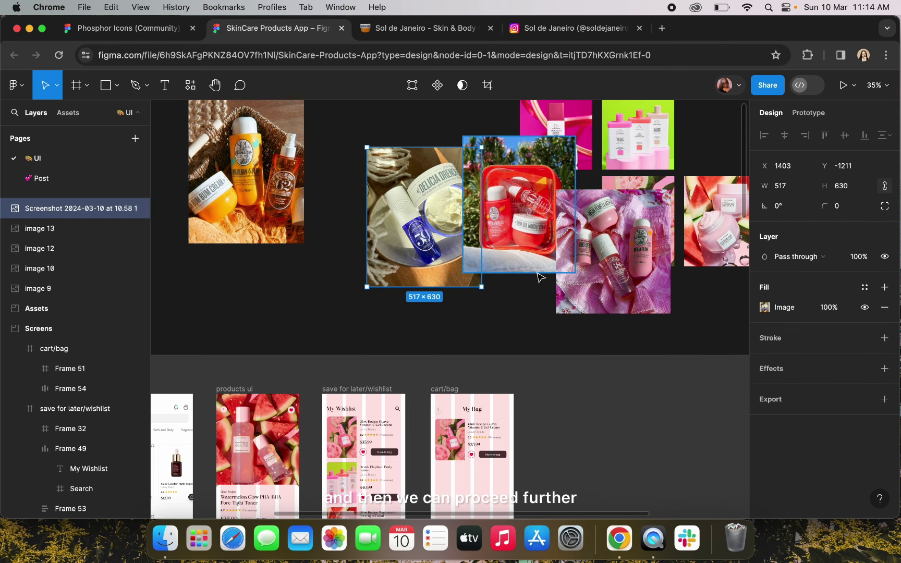
scroll(399, 217, "up", 5, "ctrl")
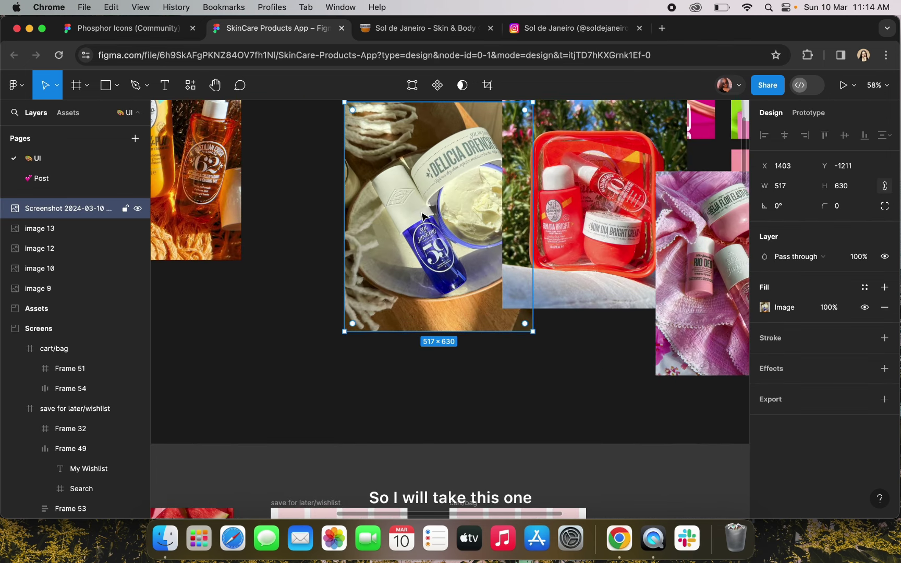
left_click_drag(423, 218, 364, 218)
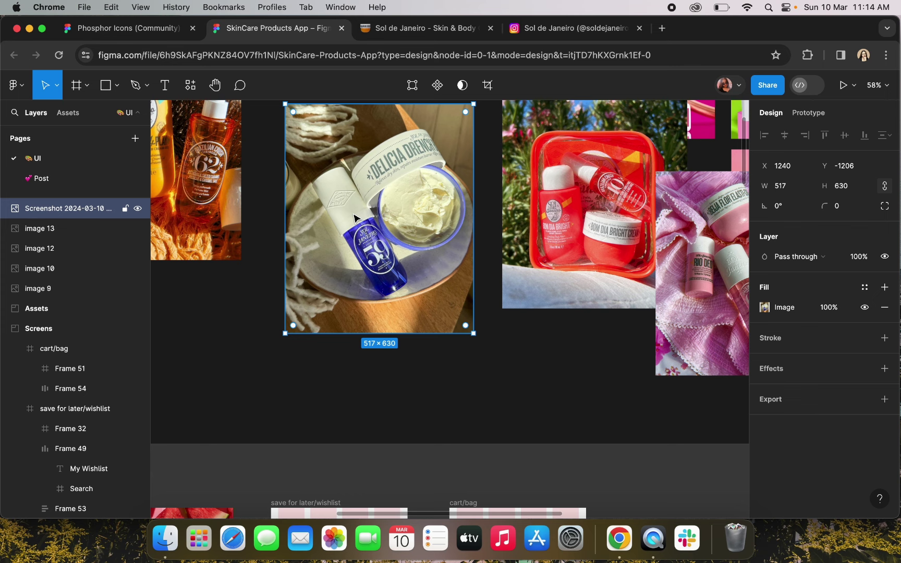
scroll(353, 209, "down", 5, "ctrl")
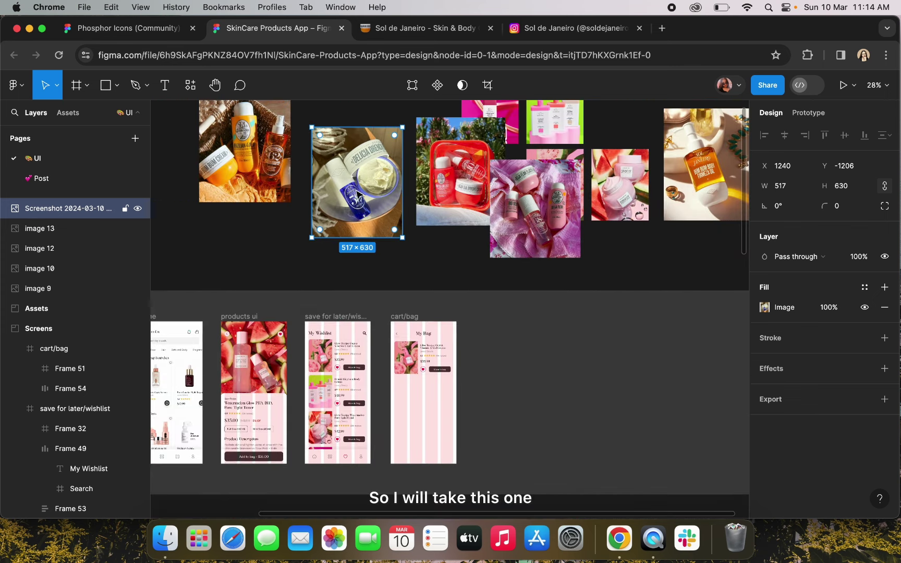
scroll(398, 173, "up", 5, "ctrl")
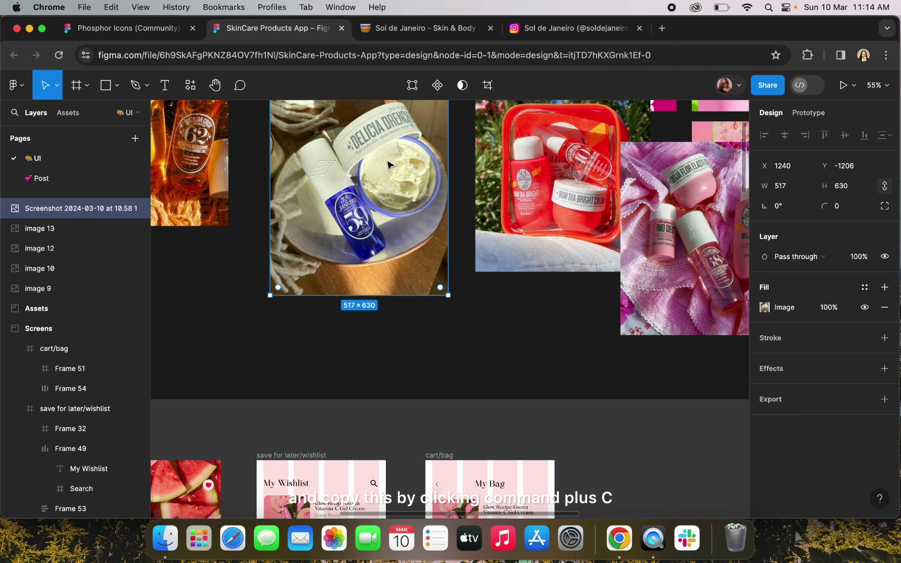
Try to paste the copied photo over the My Bag card's product image and scale it to 0.62x
scroll(388, 165, "down", 8)
scroll(461, 345, "up", 5, "ctrl")
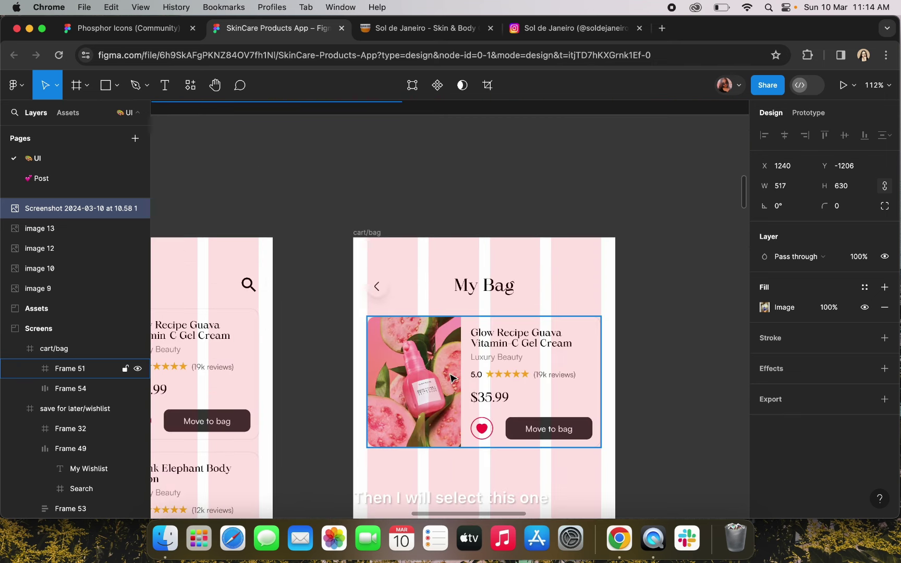
left_click(421, 376)
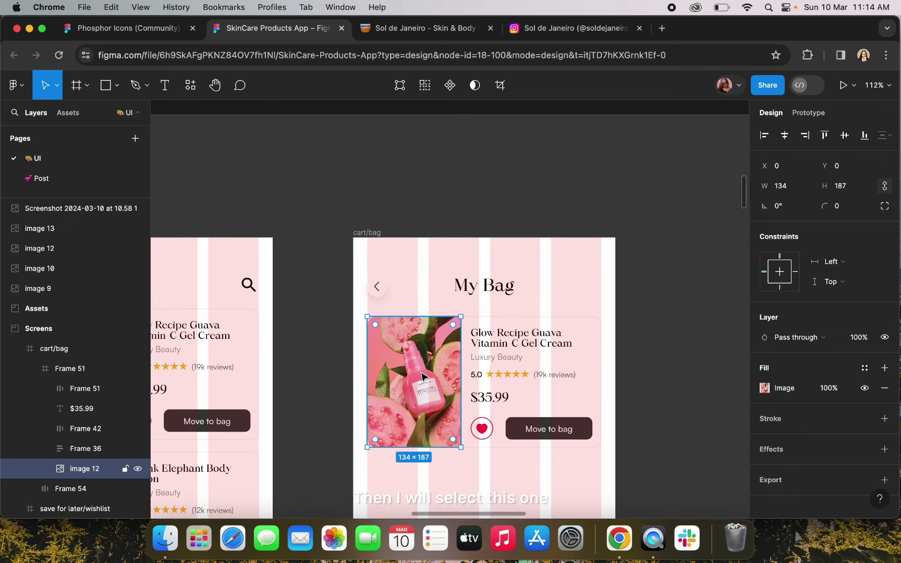
scroll(422, 377, "down", 3)
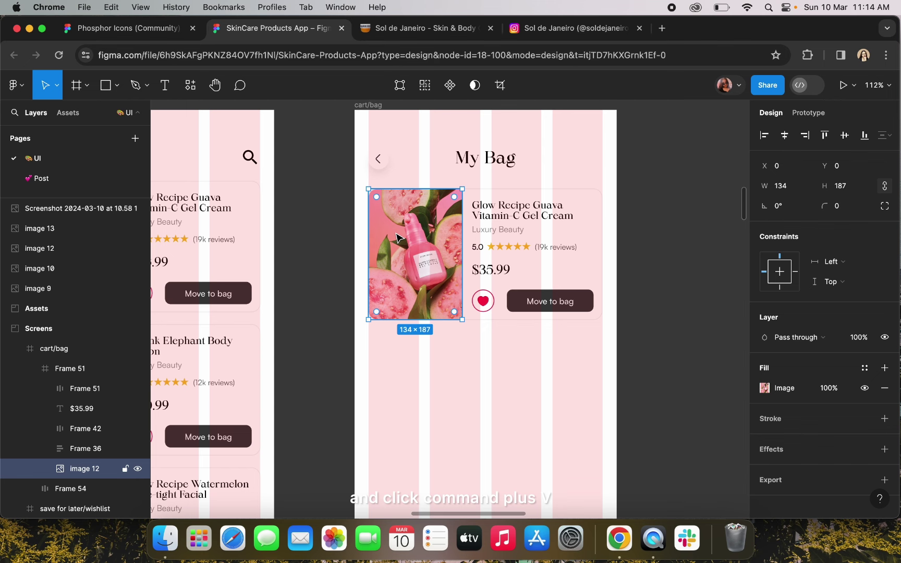
key("super+v")
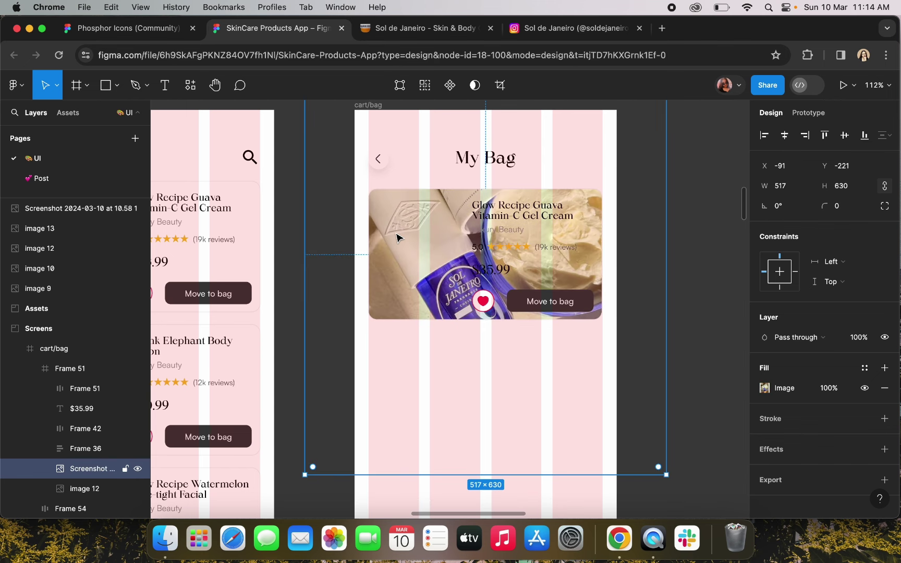
scroll(598, 194, "down", 4, "ctrl")
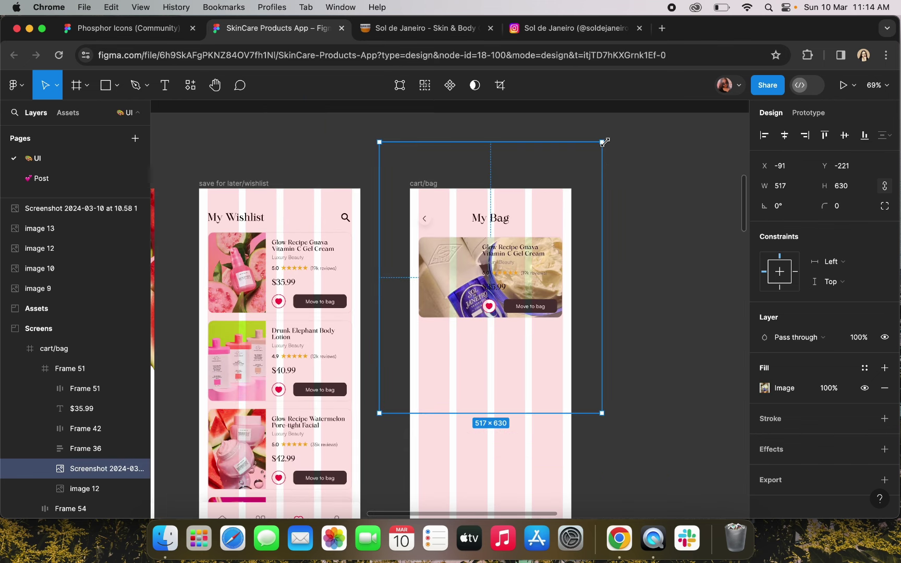
key("k")
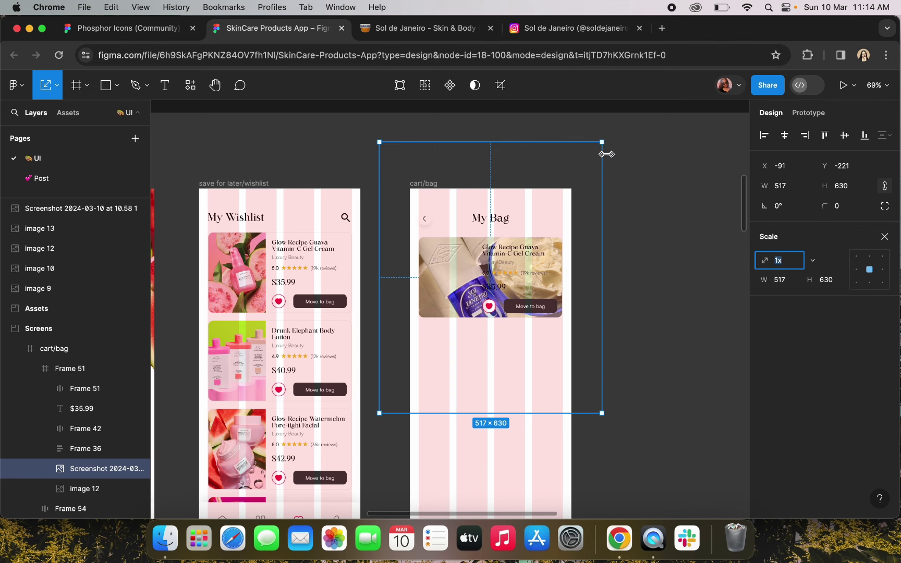
left_click(607, 159)
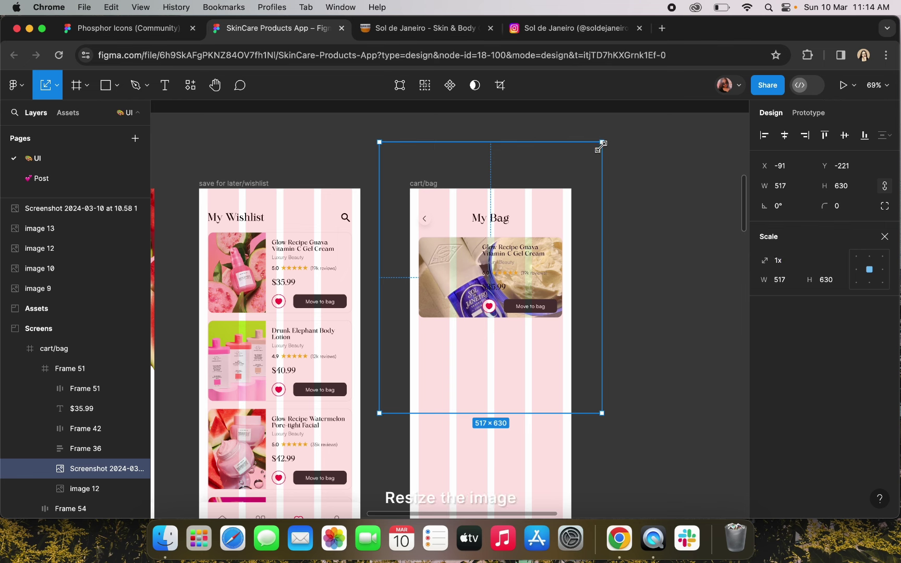
left_click_drag(602, 145, 464, 247)
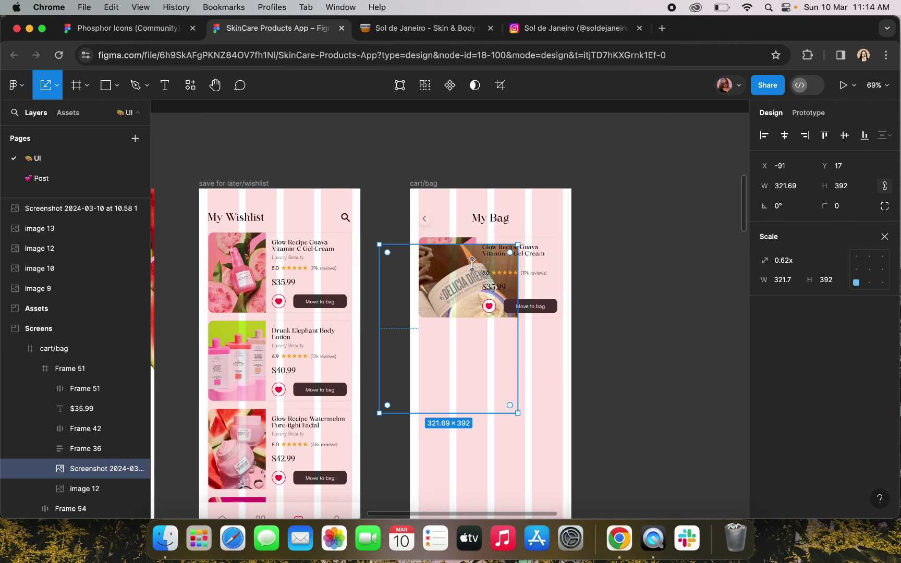
key("ctrl+z")
key("super+z")
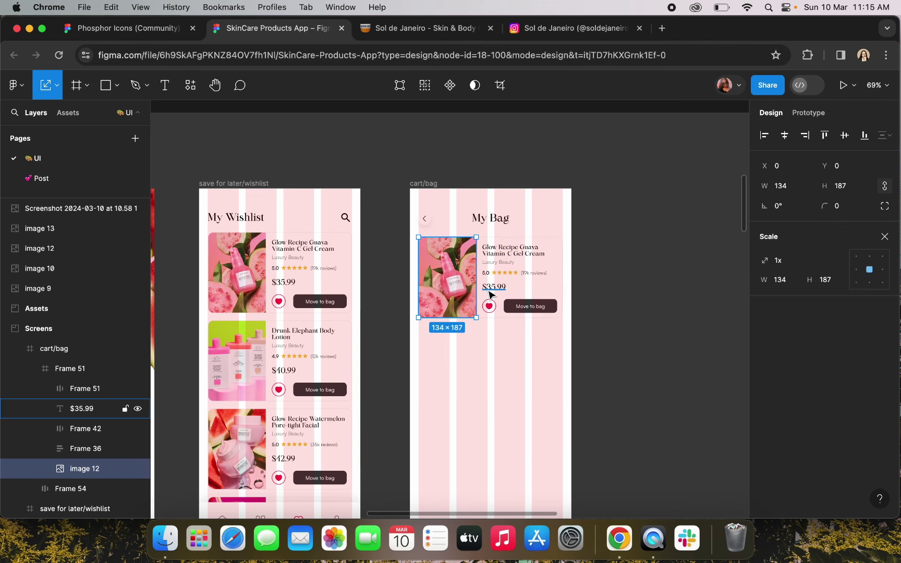
Replace the My Bag card's guava product image with the copied Delicia Drench photo and scale it down to about 144 × 176
left_click(655, 153)
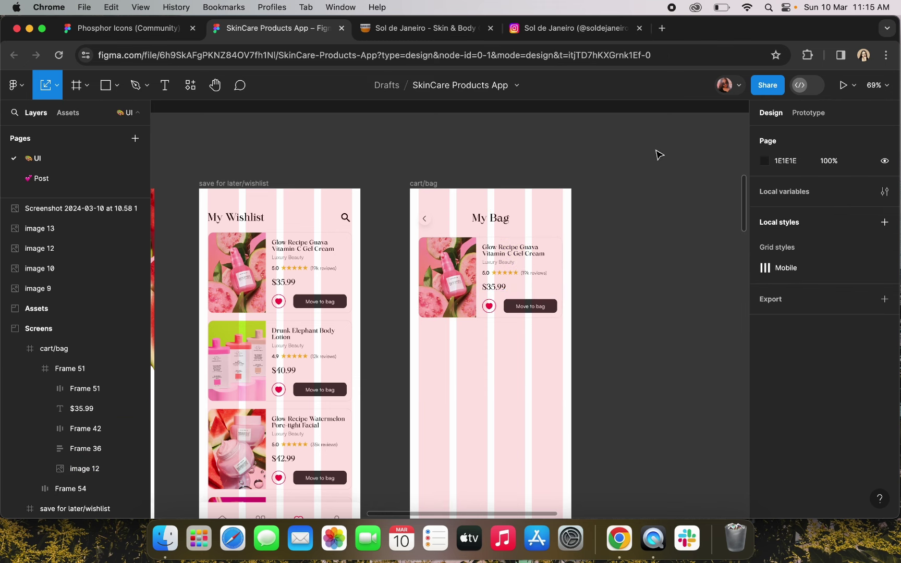
left_click(451, 261)
left_click(451, 261)
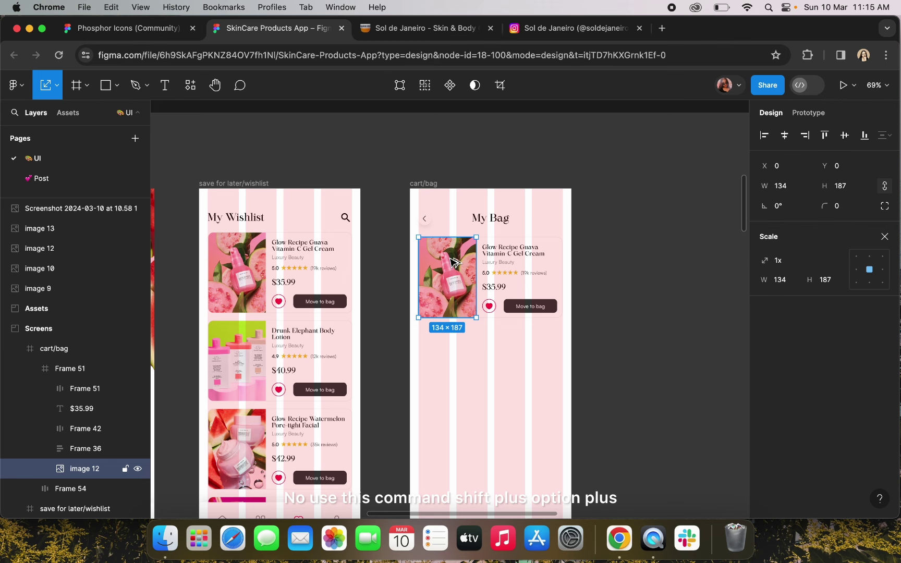
key("super+shift+alt+v")
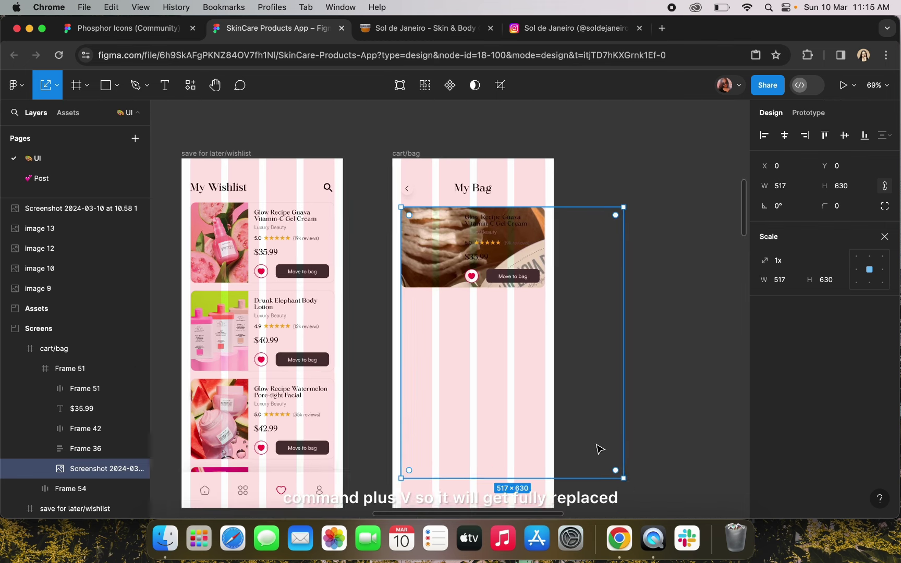
scroll(597, 446, "down", 2)
left_click_drag(621, 469, 417, 279)
scroll(421, 225, "up", 5)
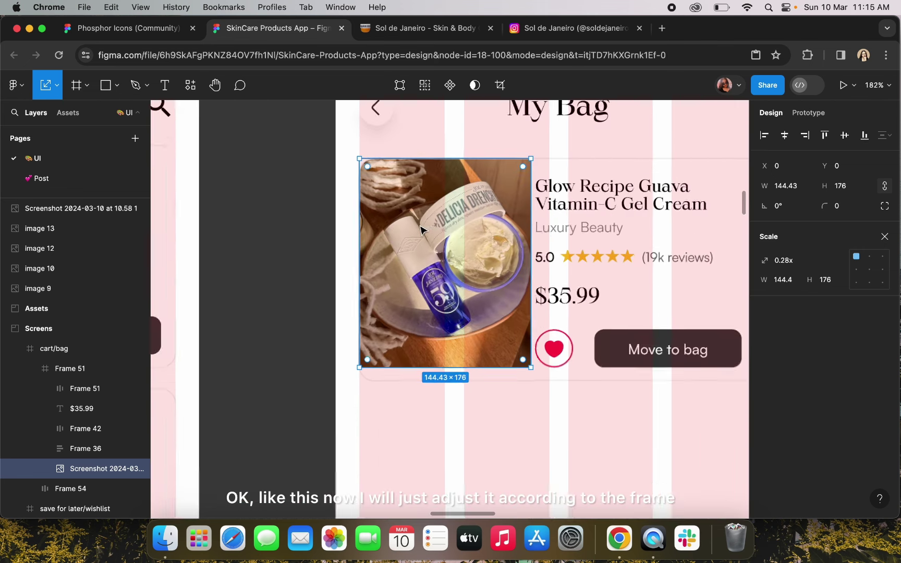
Fit the photo to the card's full height by resizing it to 148 × 187 with its left edge at X -15
key("v")
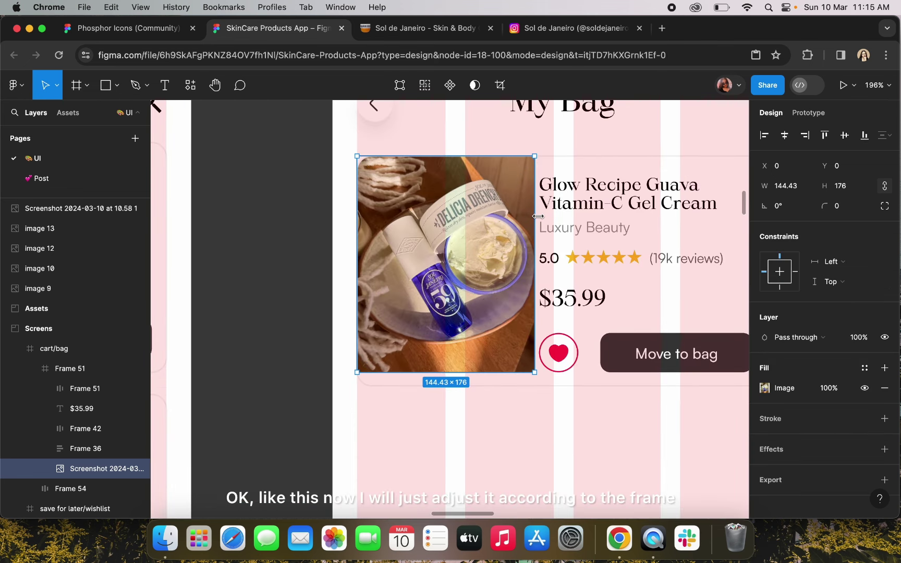
left_click_drag(358, 216, 339, 215)
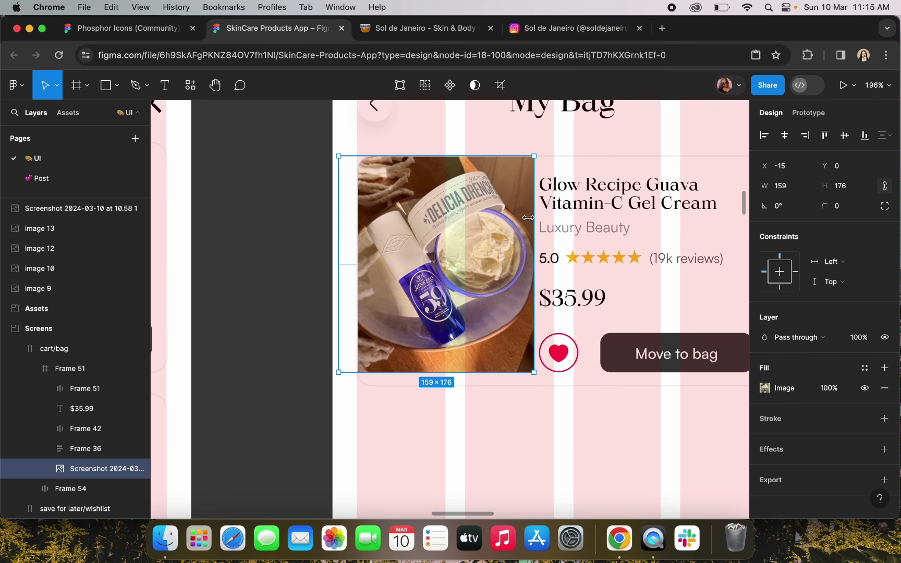
left_click_drag(528, 218, 515, 219)
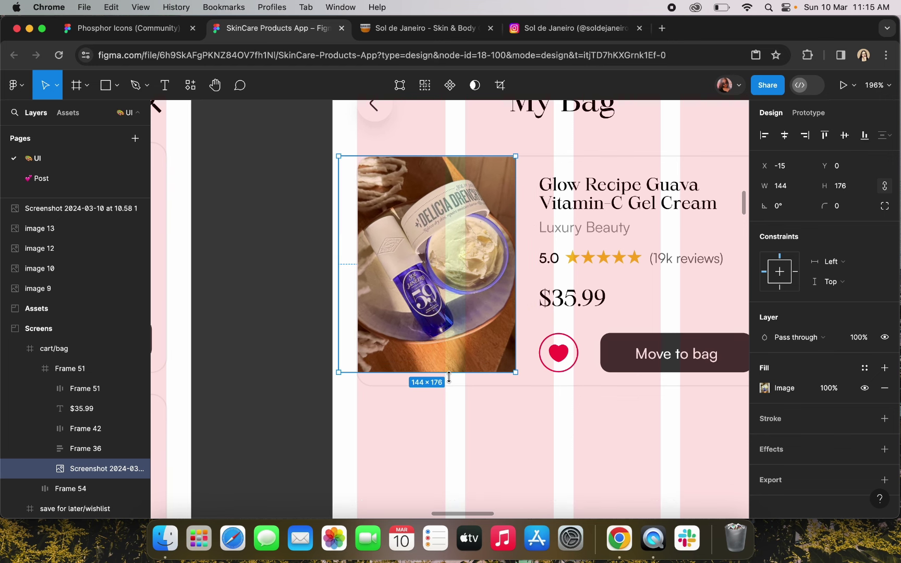
left_click_drag(449, 372, 449, 385)
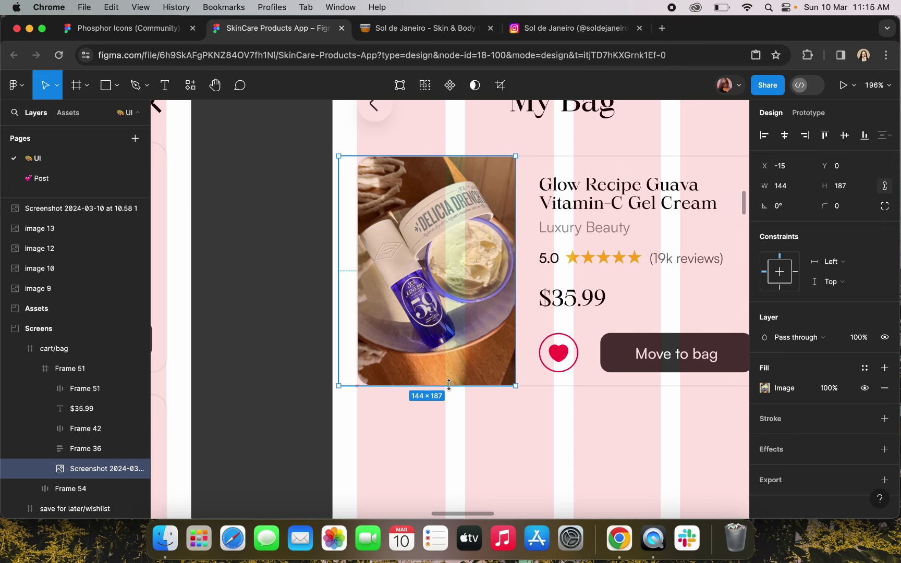
left_click(449, 416)
scroll(396, 210, "up", 5)
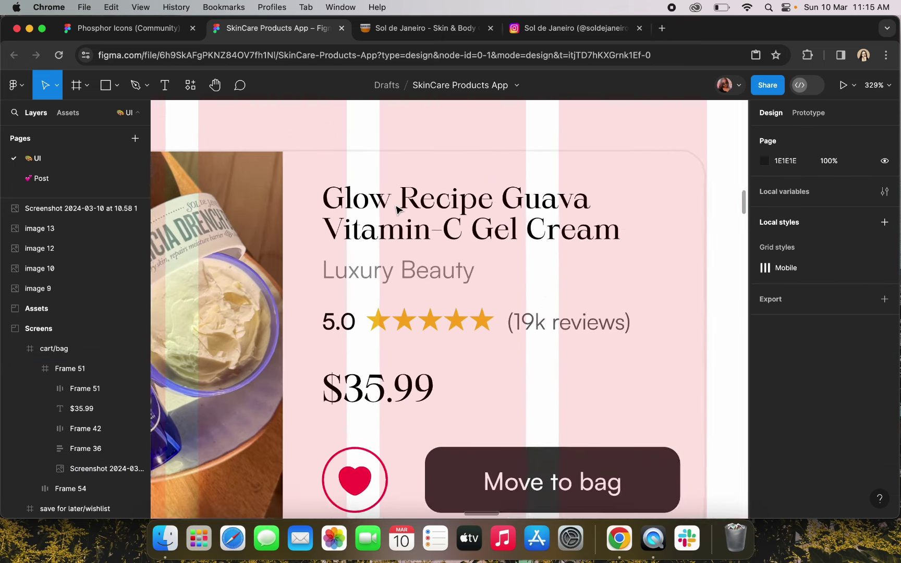
scroll(396, 209, "left", 3)
left_click(348, 233)
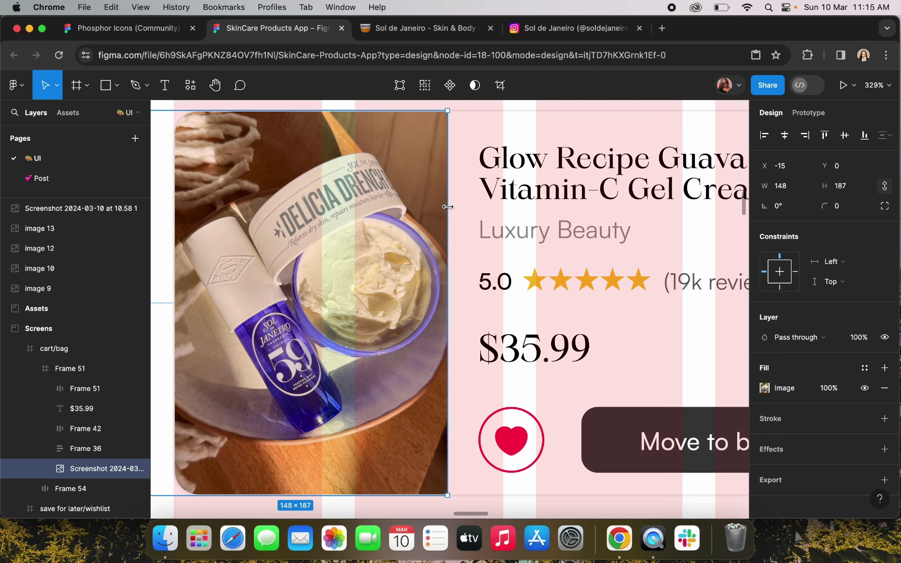
Switch to the Sol de Janeiro website and open the Mood-Boosting Duo product page from the new arrivals
left_click(449, 38)
scroll(399, 320, "up", 10)
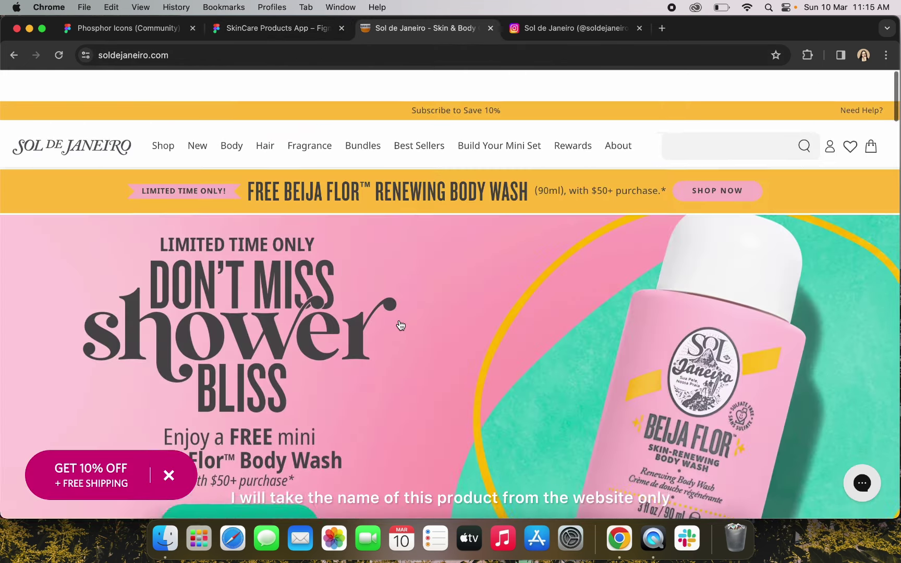
mouse_move(220, 140)
left_click(200, 120)
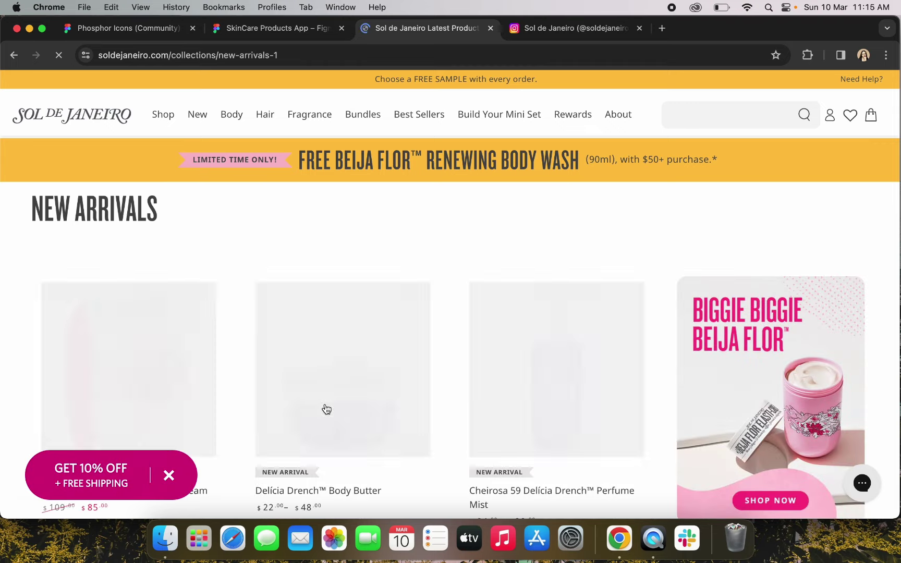
scroll(324, 405, "down", 3)
scroll(324, 409, "down", 6)
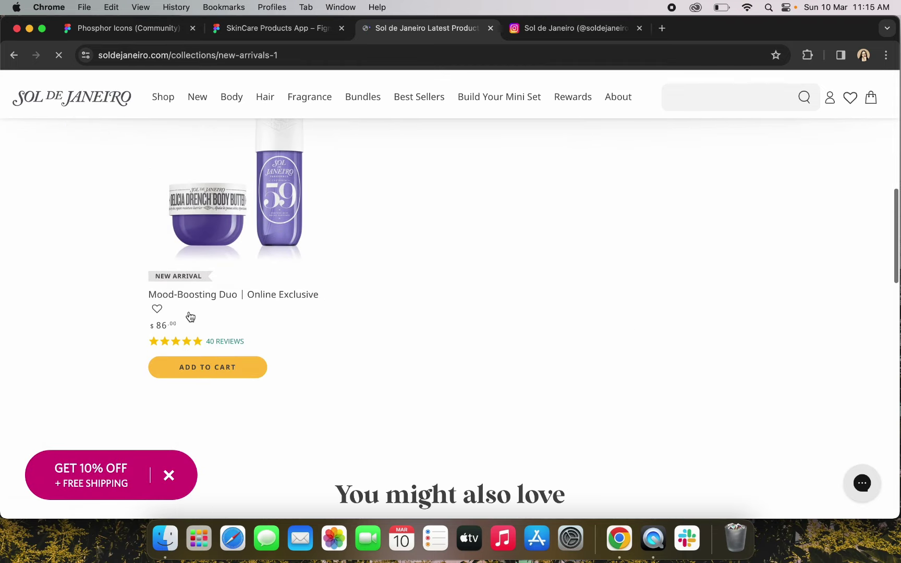
left_click(186, 300)
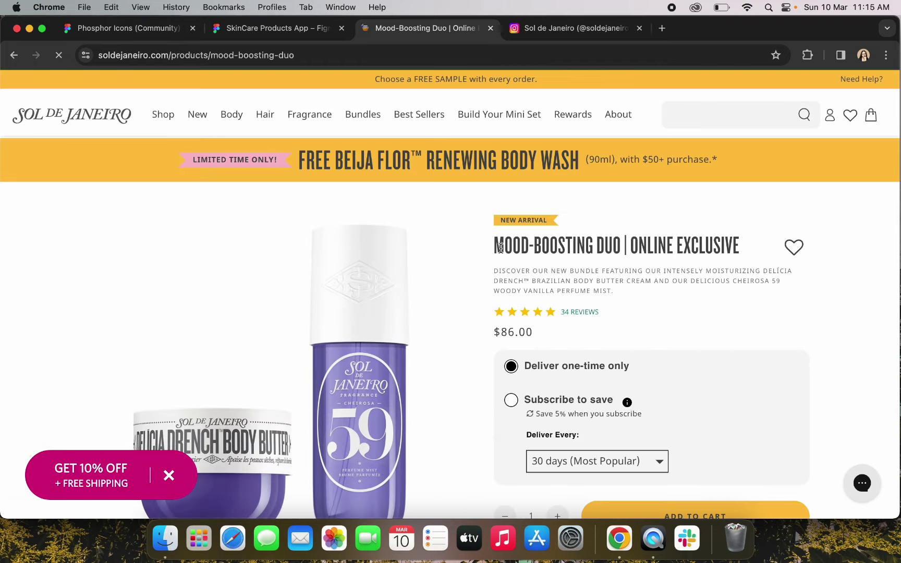
Copy the product description text from "Delícia Drench™ Brazilian Body Butter Cream" through "Cheirosa 59 Woody Vanilla Perfume Mist."
scroll(625, 375, "down", 7)
scroll(582, 345, "up", 6)
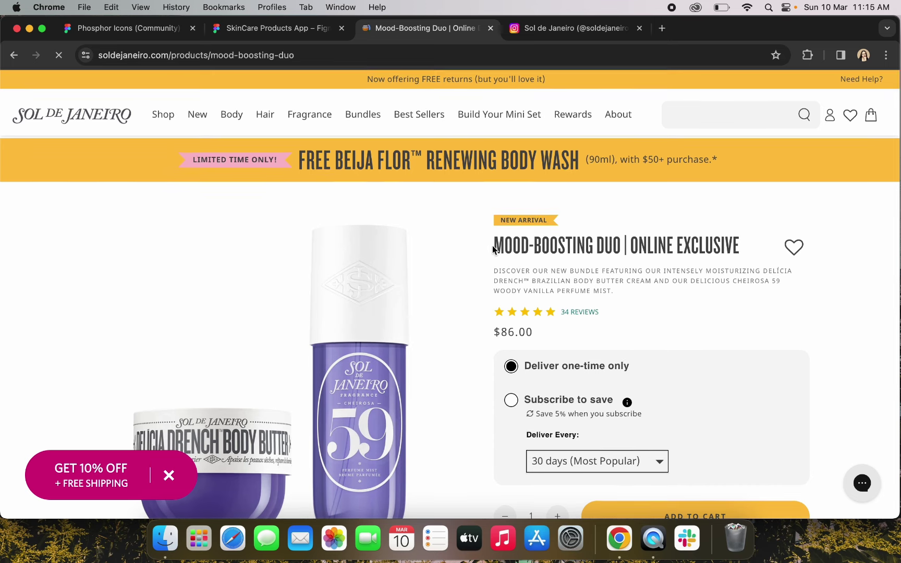
left_click_drag(494, 247, 634, 292)
left_click(666, 275)
left_click(771, 309)
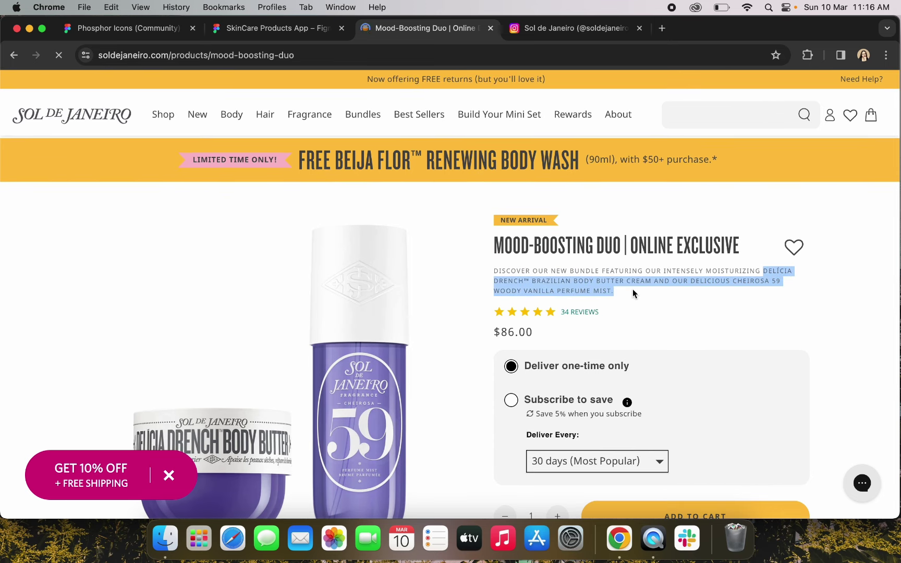
key("super+c")
Switch back to the Figma design and replace the My Bag card's product name with the copied description text
left_click(335, 32)
scroll(547, 189, "down", 5)
double_click(541, 186)
key("super+v")
scroll(542, 186, "up", 5)
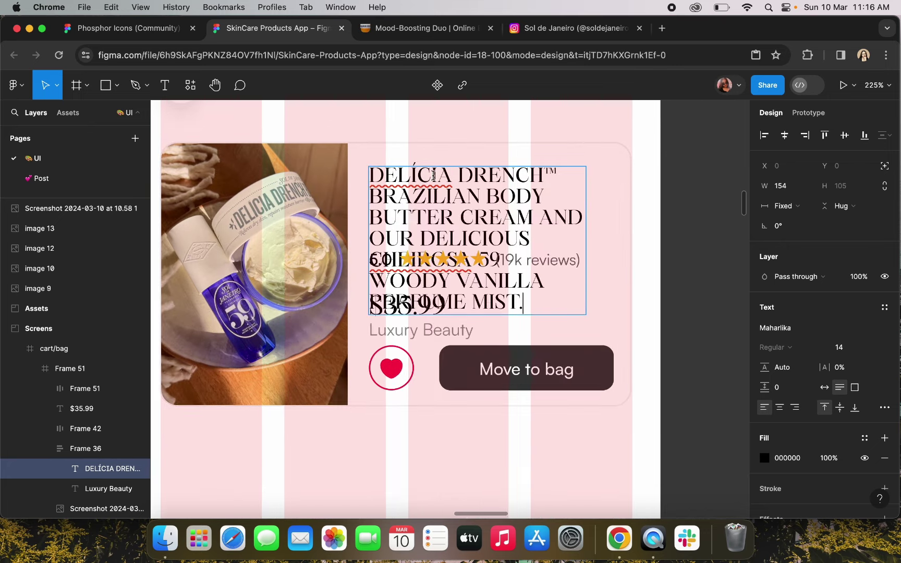
scroll(458, 207, "up", 5)
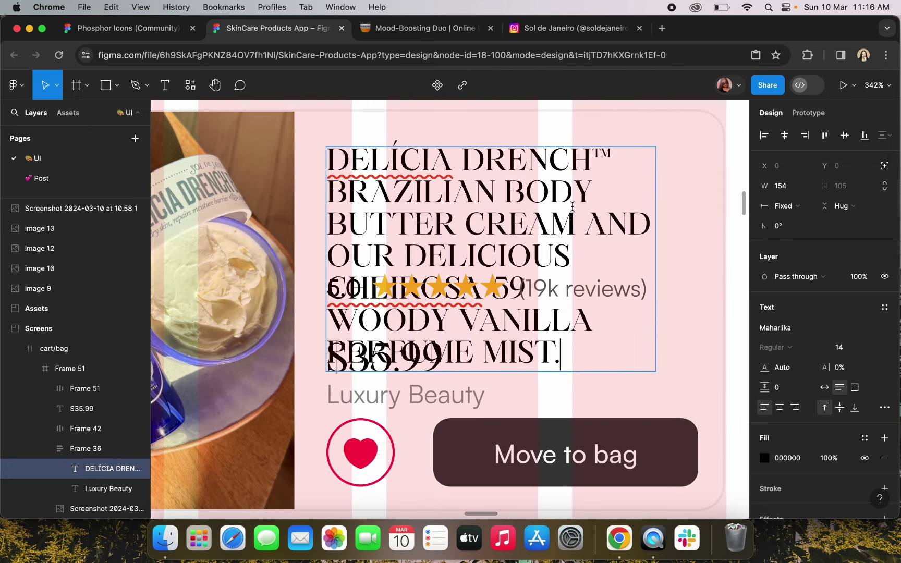
Shorten the pasted product name by deleting the words "CREAM" and "BRAZILIAN BODY"
left_click_drag(581, 221, 472, 204)
left_click_drag(457, 224, 332, 184)
left_click_drag(580, 216, 469, 214)
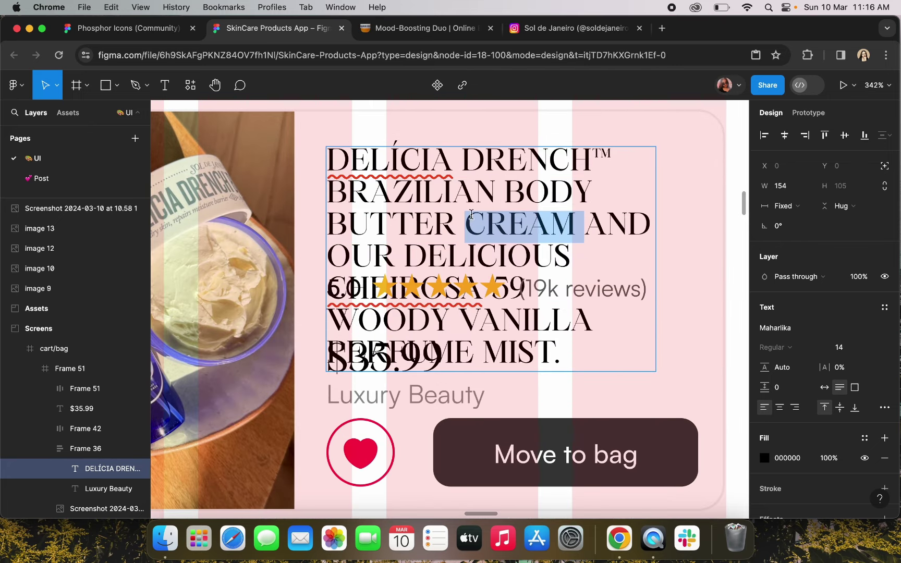
key("BackSpace")
left_click_drag(330, 213, 325, 196)
key("BackSpace")
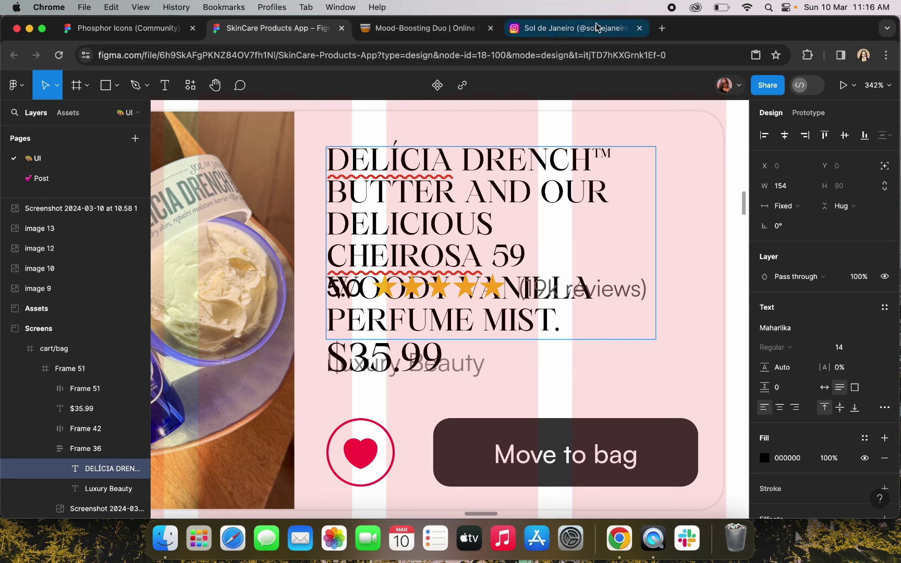
Copy the title "MOOD-BOOSTING DUO | ONLINE EXCLUSIVE" from the product page and replace the card's product name with it
left_click(422, 28)
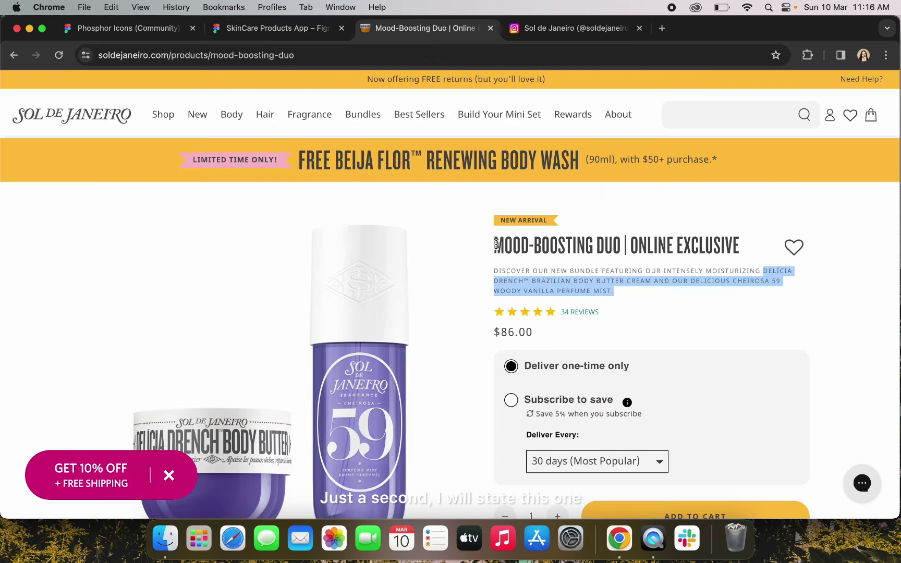
left_click_drag(496, 244, 720, 254)
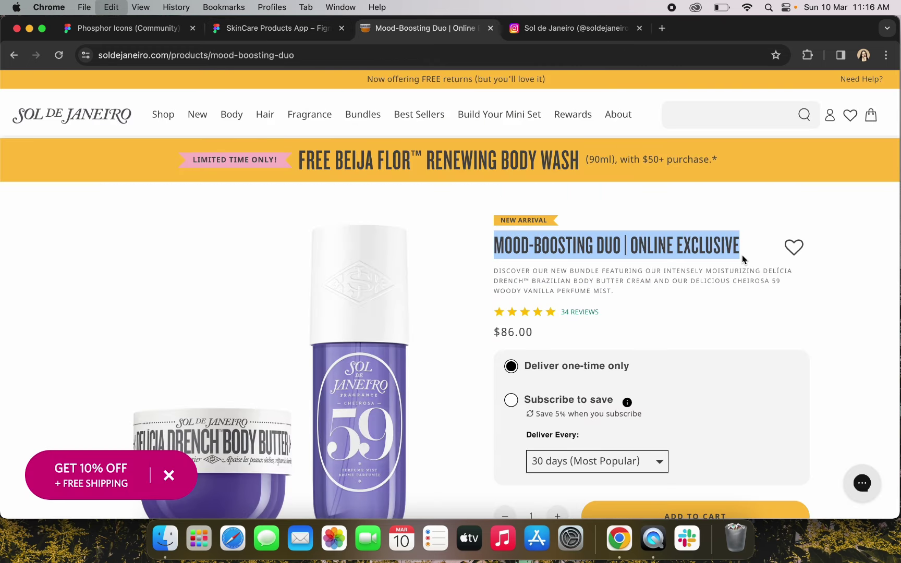
left_click(302, 30)
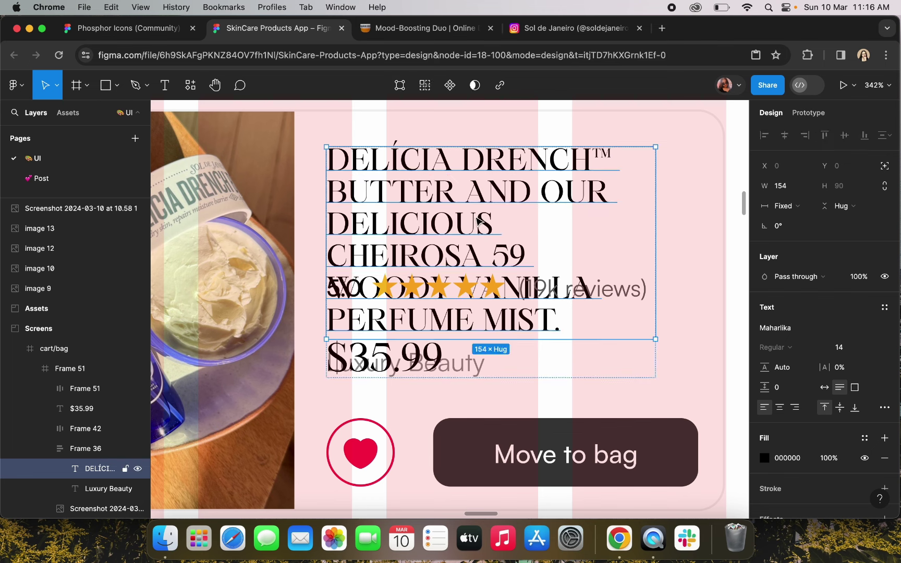
key("super+a")
key("super+v")
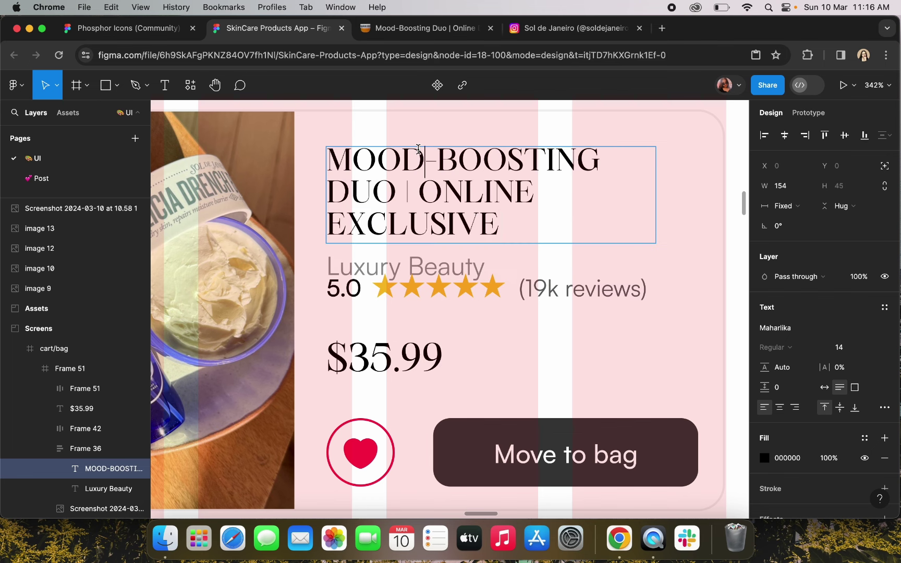
double_click(582, 279)
Widen the card's product name text box to 175
scroll(574, 268, "down", 5)
scroll(611, 261, "right", 2)
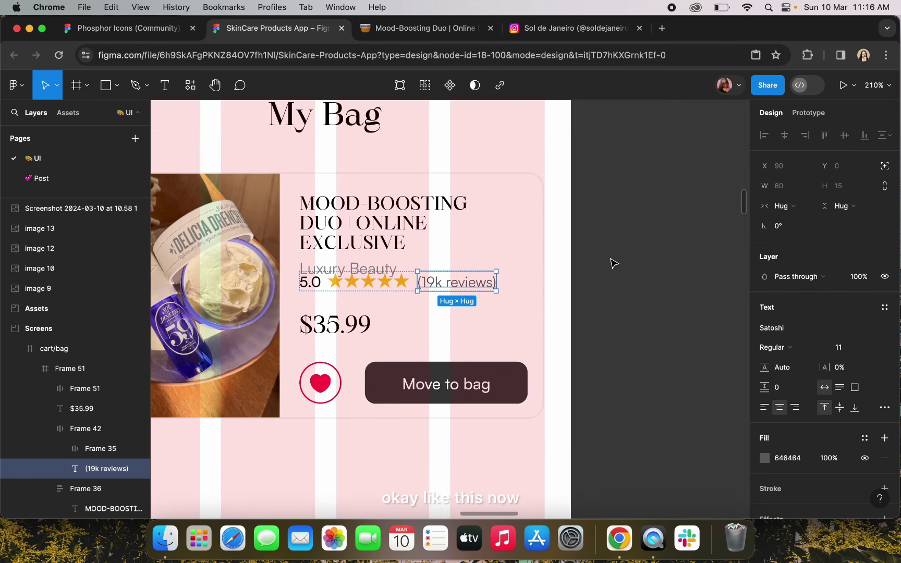
left_click(417, 223)
left_click(417, 224)
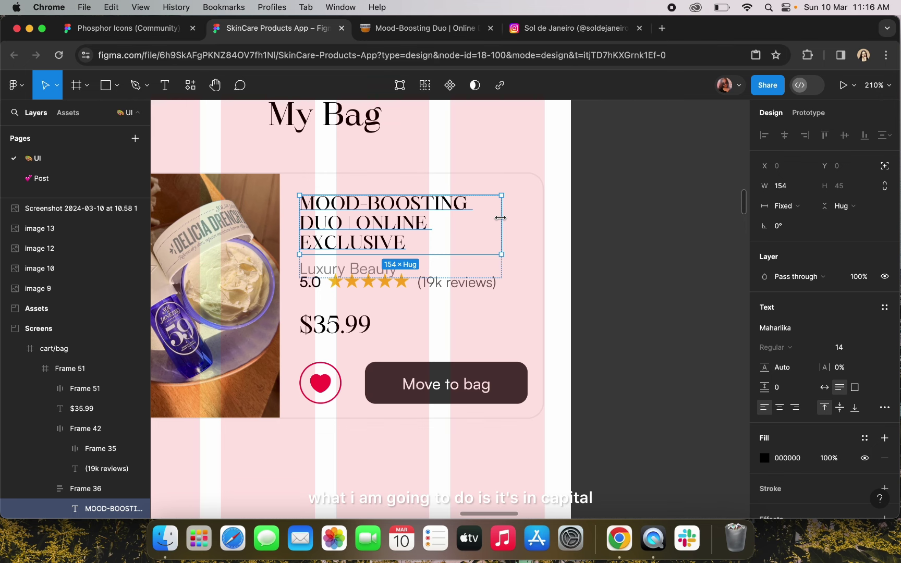
left_click_drag(500, 218, 530, 214)
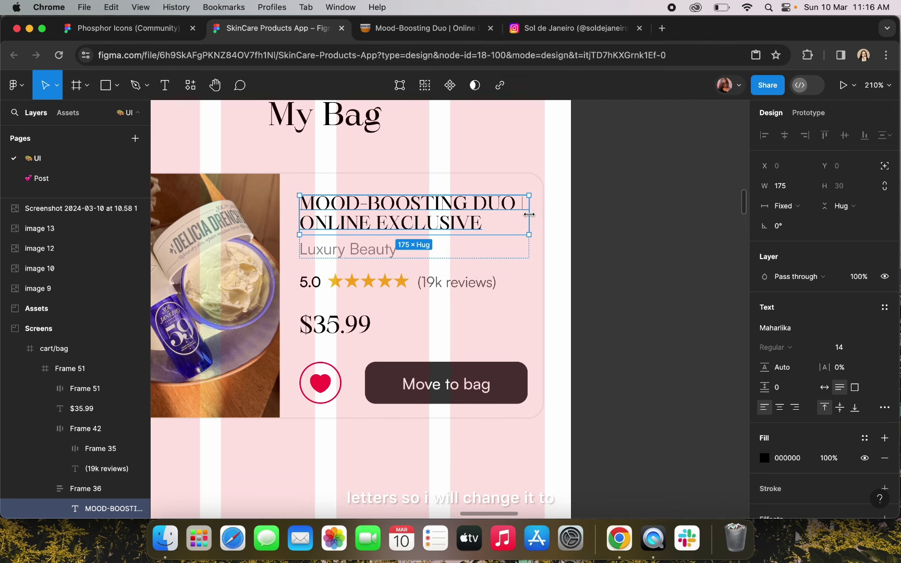
Open the product name's type settings and start retyping the name in mixed case, beginning with "Mood"
left_click(884, 407)
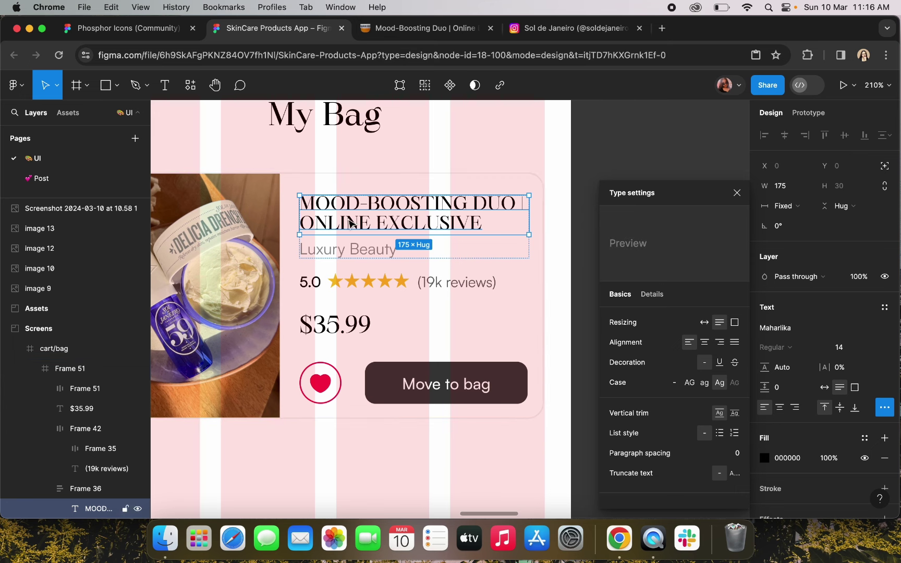
double_click(320, 204)
left_click_drag(319, 204, 475, 223)
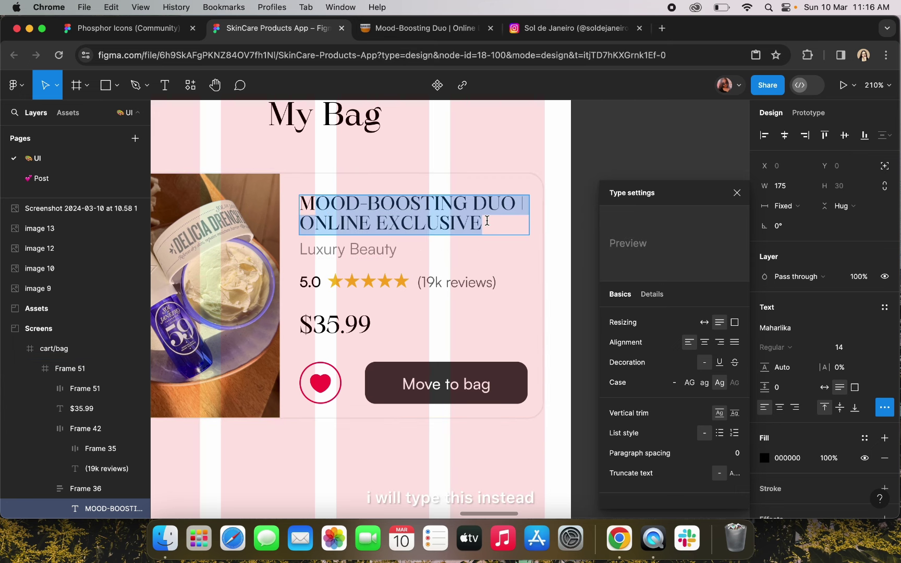
type("Mood-")
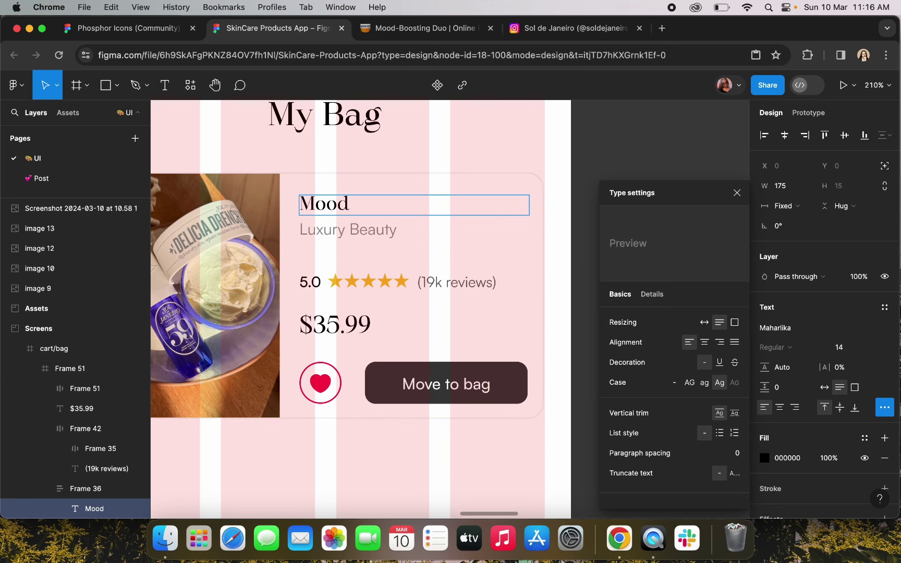
Find the Instagram post pairing the Delícia Drench butter with the perfume mist and copy "Cheirosa 59 Perfume Mist" from its caption
left_click(435, 29)
left_click(535, 33)
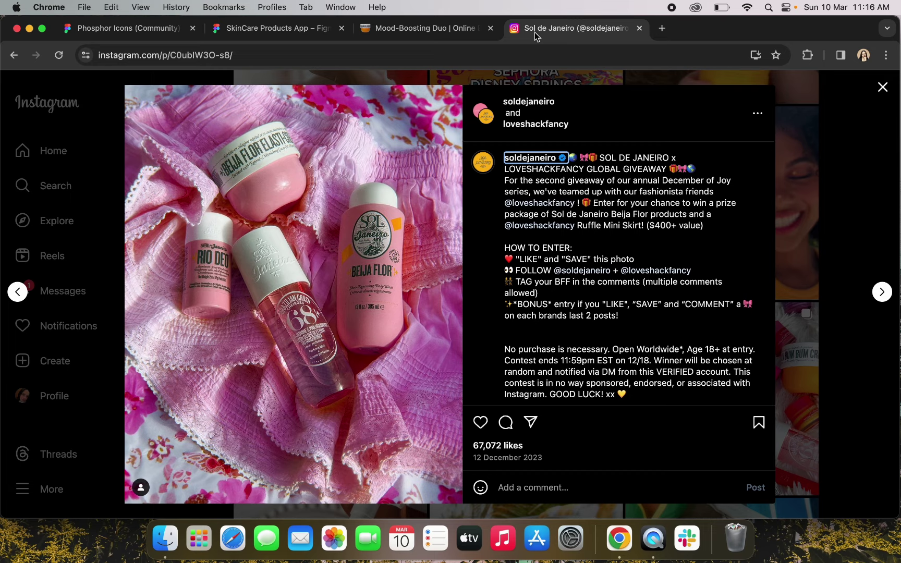
left_click(849, 89)
scroll(488, 278, "up", 10)
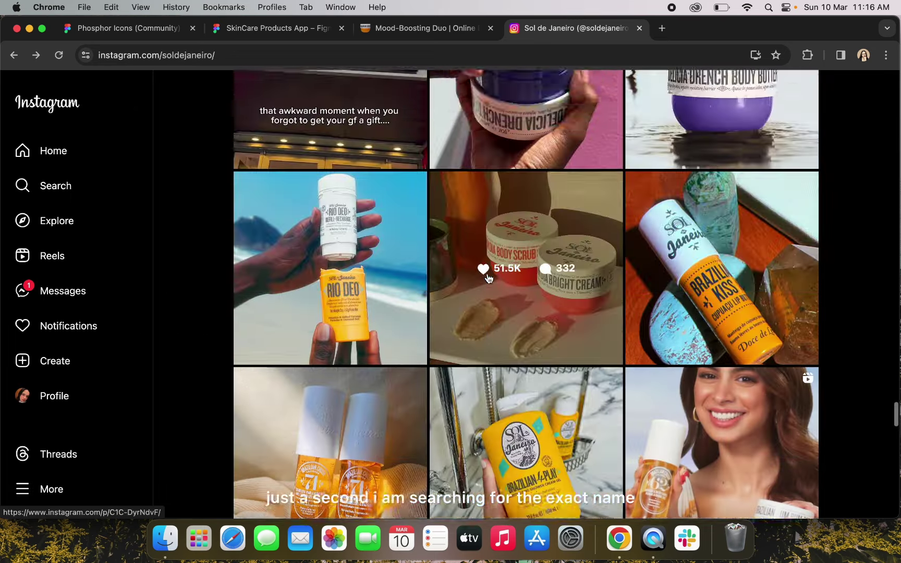
scroll(488, 278, "up", 15)
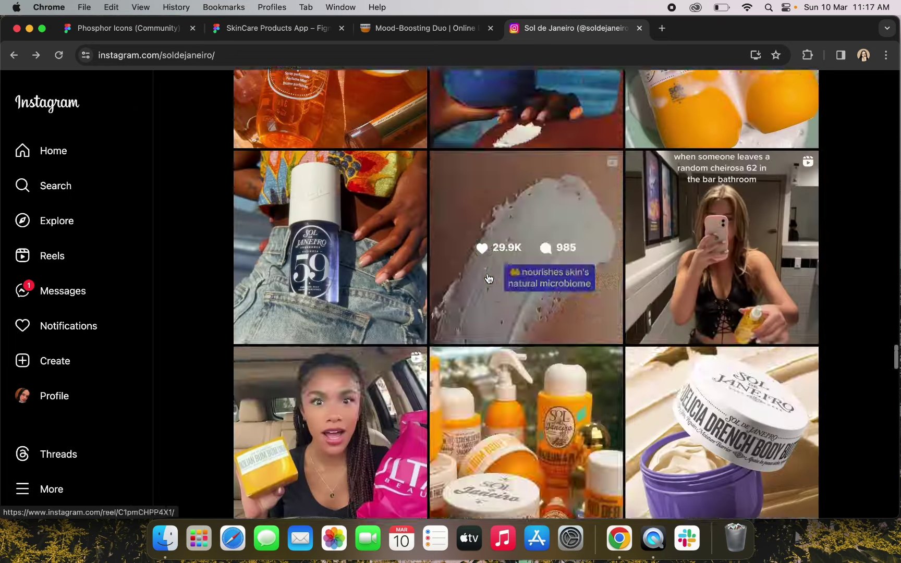
scroll(489, 279, "up", 20)
left_click(731, 263)
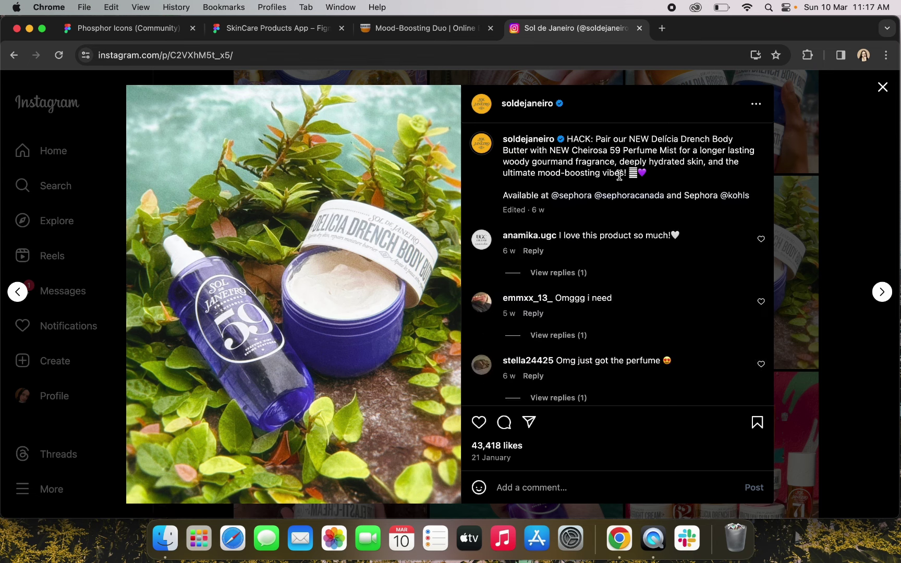
left_click_drag(572, 150, 674, 154)
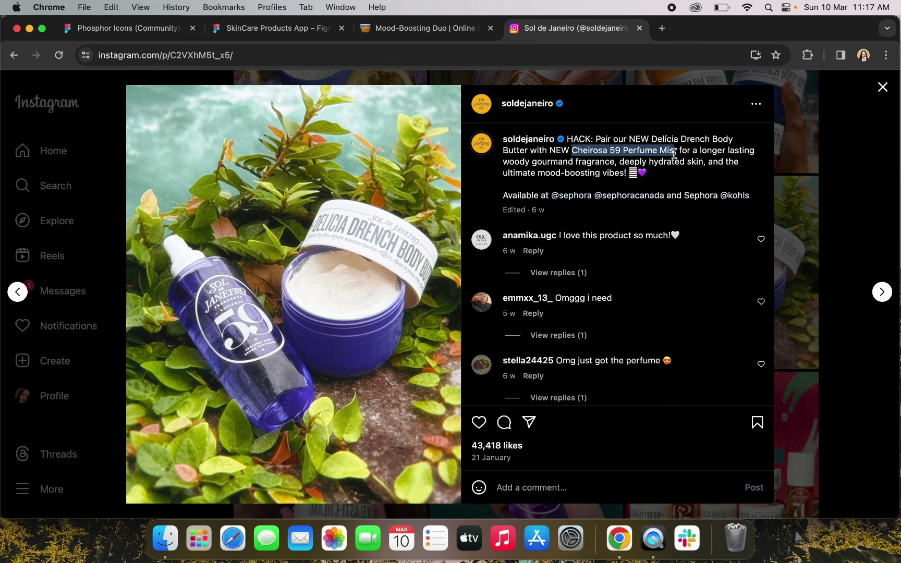
Return to the Figma design and replace the card's product name with "Cheirosa 59 Perfume Mist"
left_click(422, 28)
left_click(284, 28)
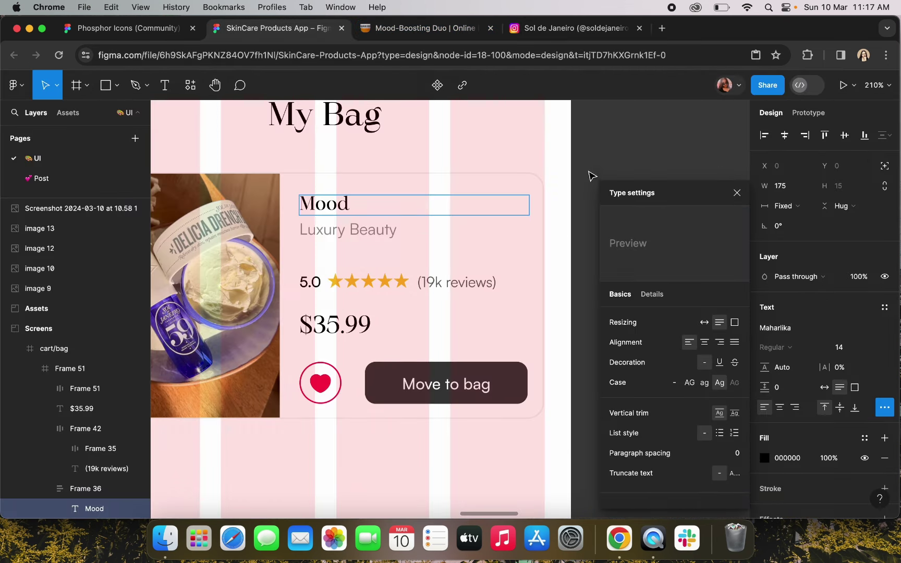
key("super+v")
left_click(653, 147)
Delete the row with the heart and "Move to bag" buttons from the My Bag card
scroll(654, 147, "up", 3)
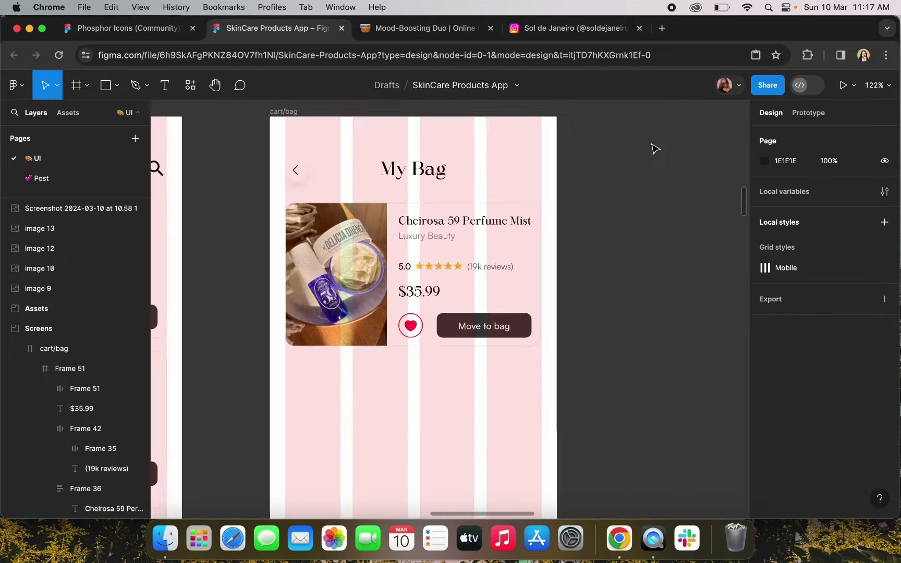
scroll(493, 446, "down", 1)
left_click(446, 444)
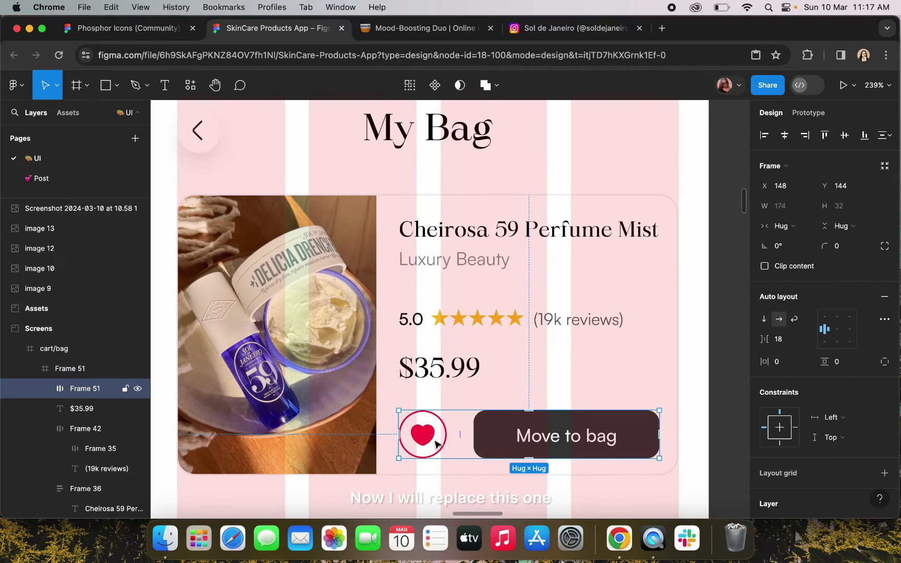
key("Delete")
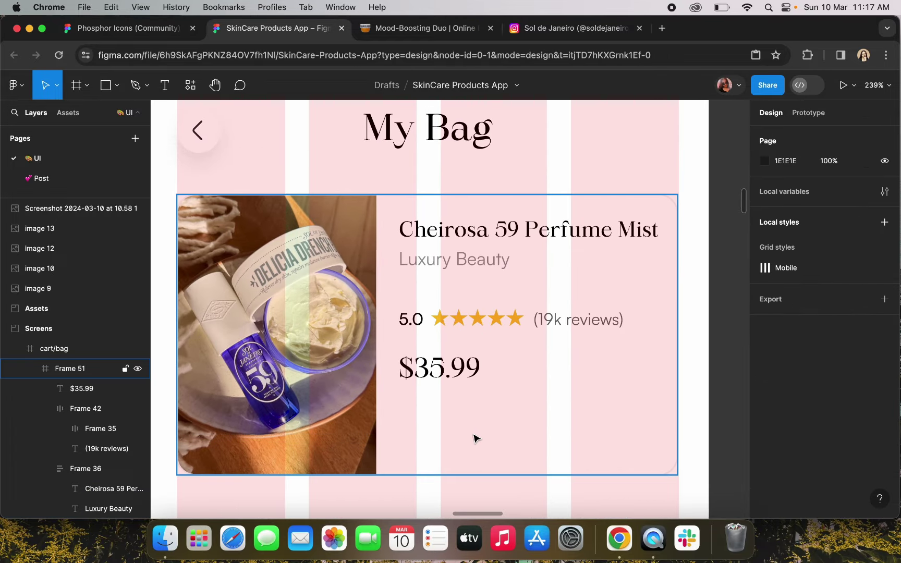
Append "& Delícia Drench Body Butter" to the card's product name, copying the butter's name from the Instagram post's caption
left_click(434, 317)
double_click(631, 238)
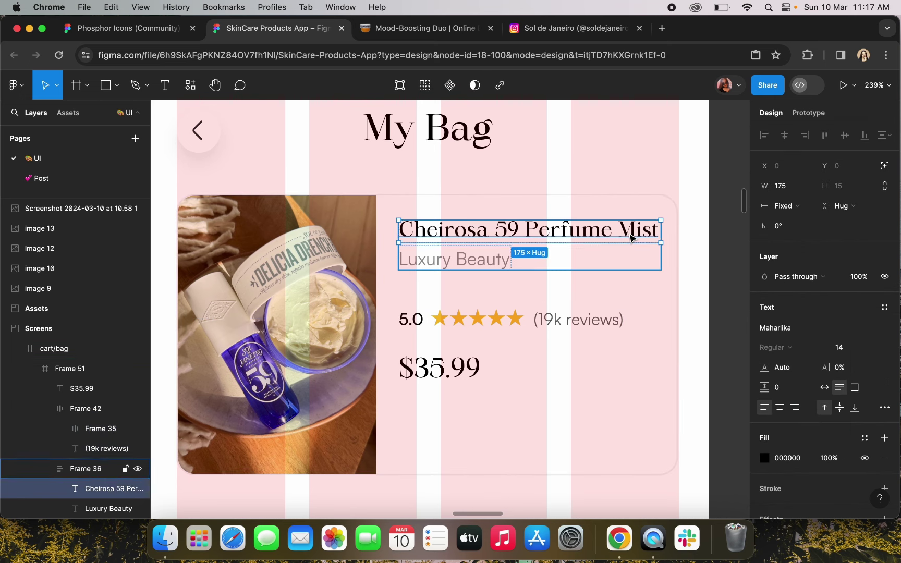
double_click(631, 238)
left_click(655, 231)
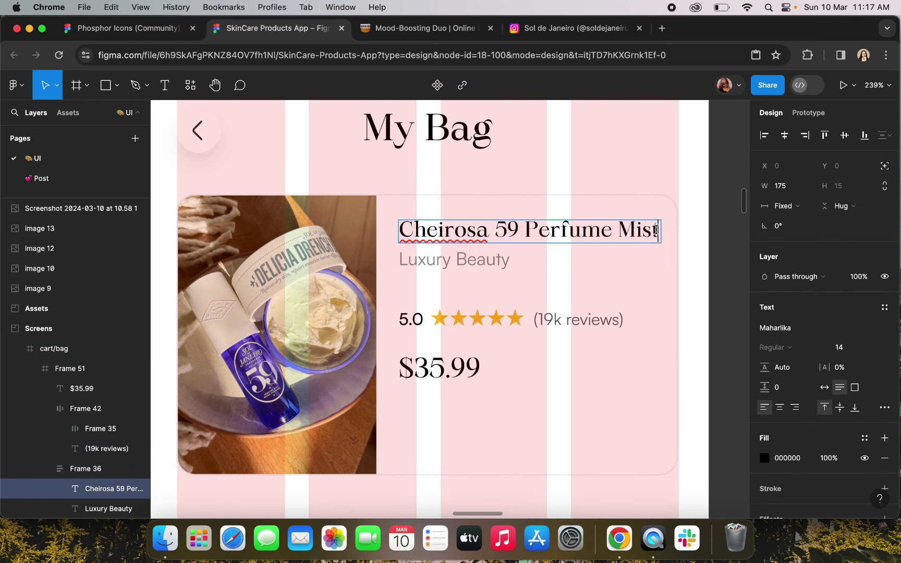
left_click(522, 31)
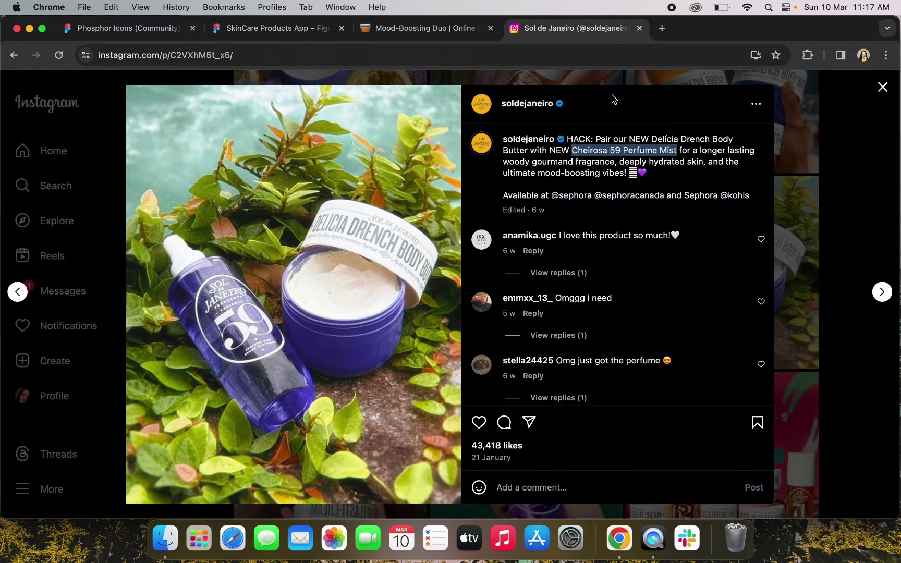
left_click(684, 150)
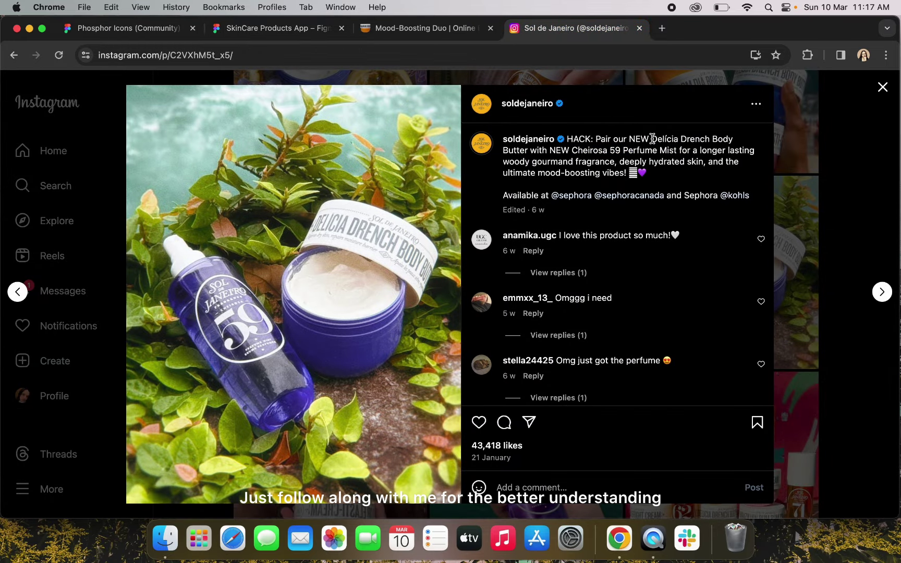
left_click_drag(651, 138, 528, 150)
key("super+c")
left_click(303, 33)
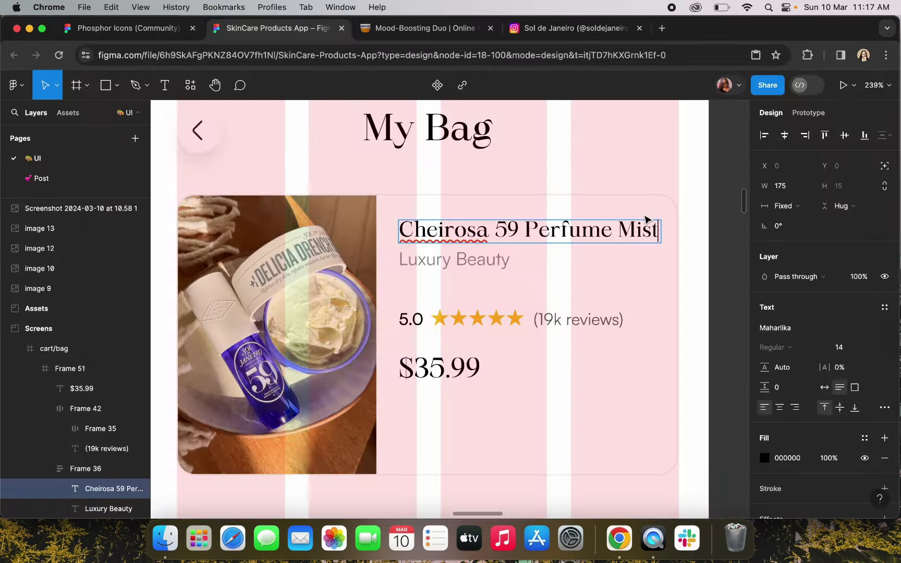
type("&")
key("super+v")
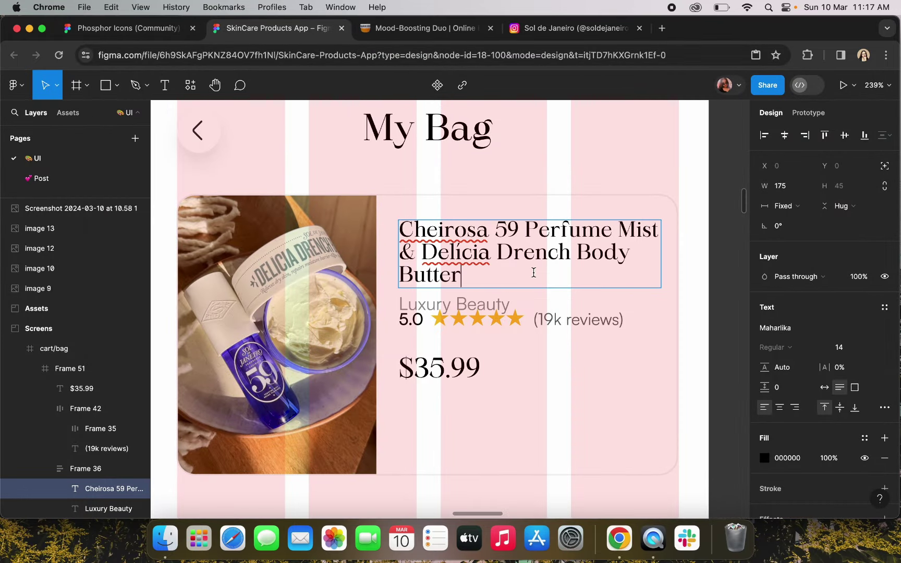
Remove the word "Drench" from the card's product name so it ends with "& Delícia Body Butter"
left_click_drag(578, 253, 495, 254)
key("BackSpace")
scroll(652, 257, "right", 4)
left_click(653, 259)
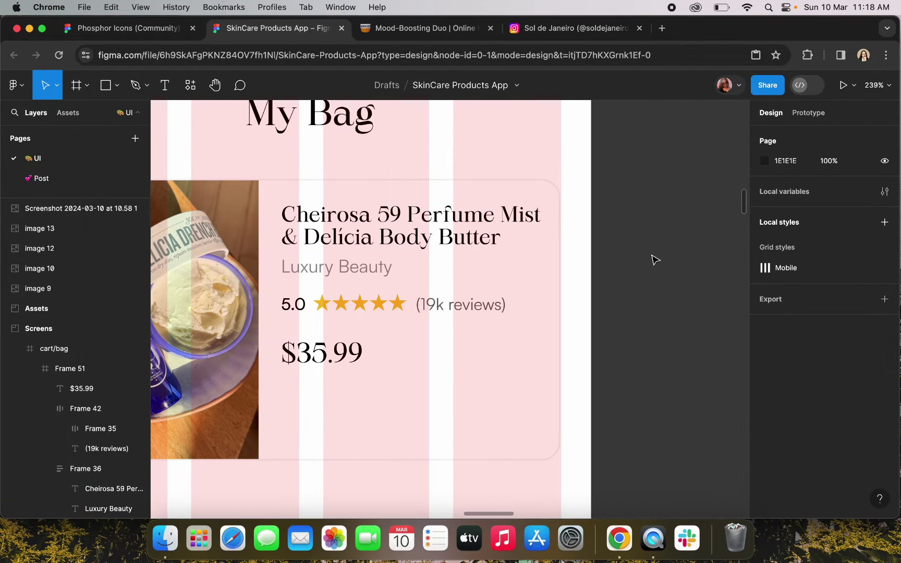
scroll(474, 264, "down", 3)
left_click(464, 263)
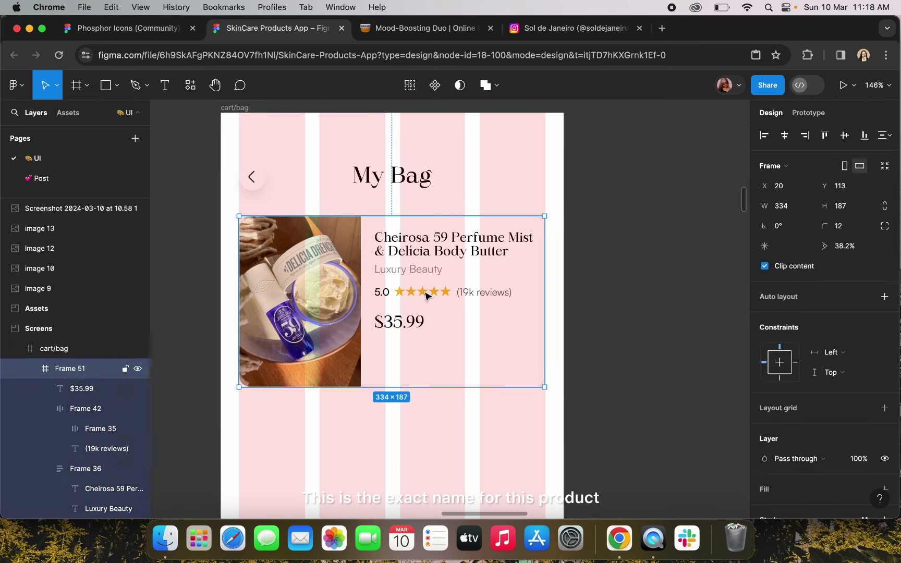
scroll(464, 264, "up", 2)
double_click(421, 294)
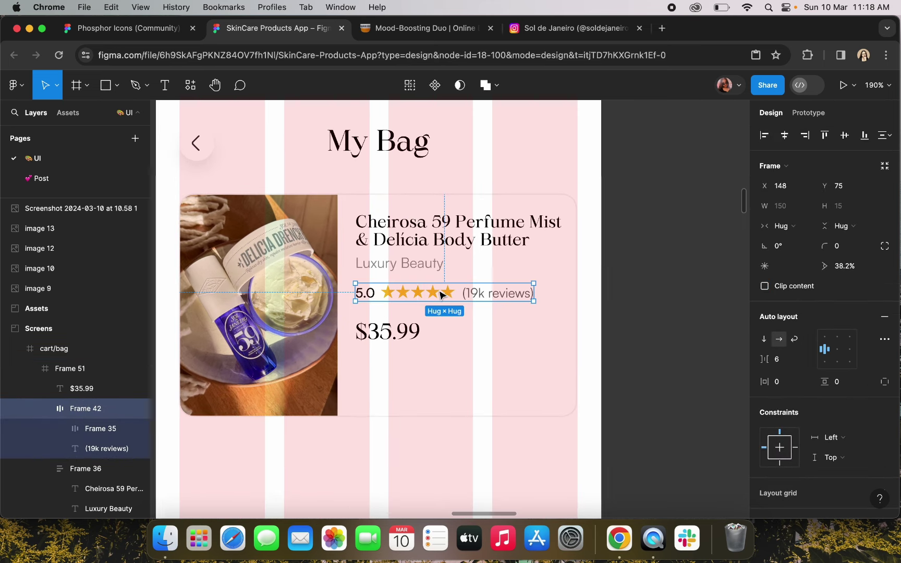
left_click(411, 252, "shift")
left_click(396, 335, "shift")
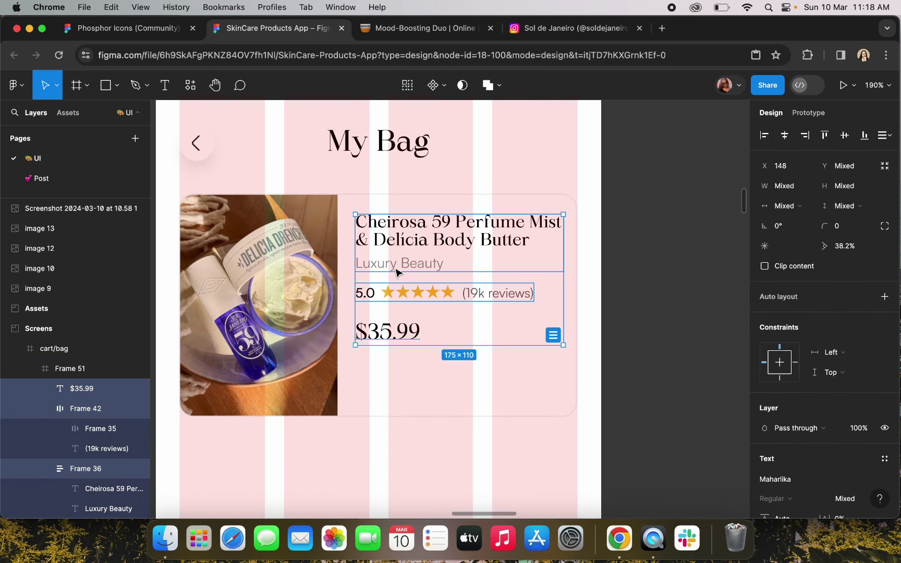
left_click(701, 258)
double_click(427, 296)
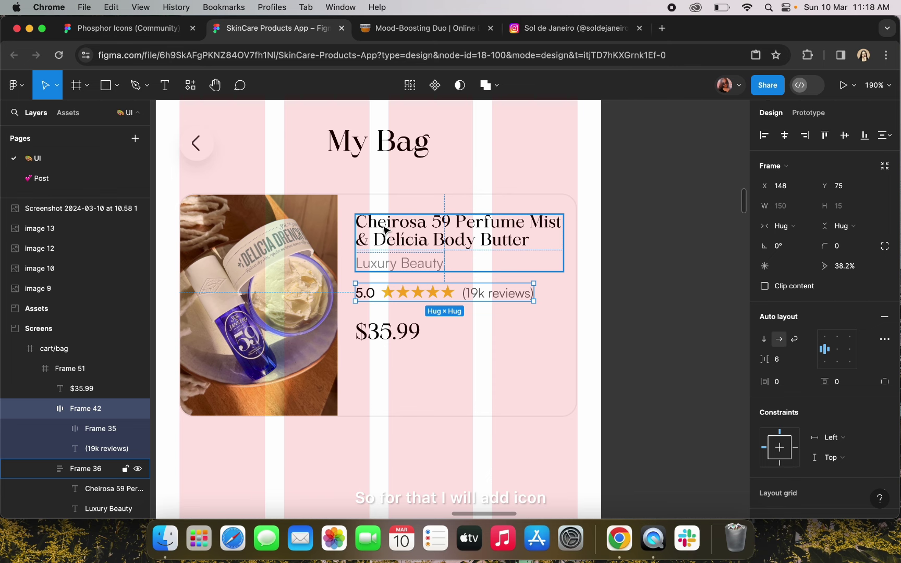
Shorten the card's product image from its lower edge to a height of about 138
scroll(384, 230, "left", 3)
scroll(384, 229, "down", 1)
left_click(306, 385)
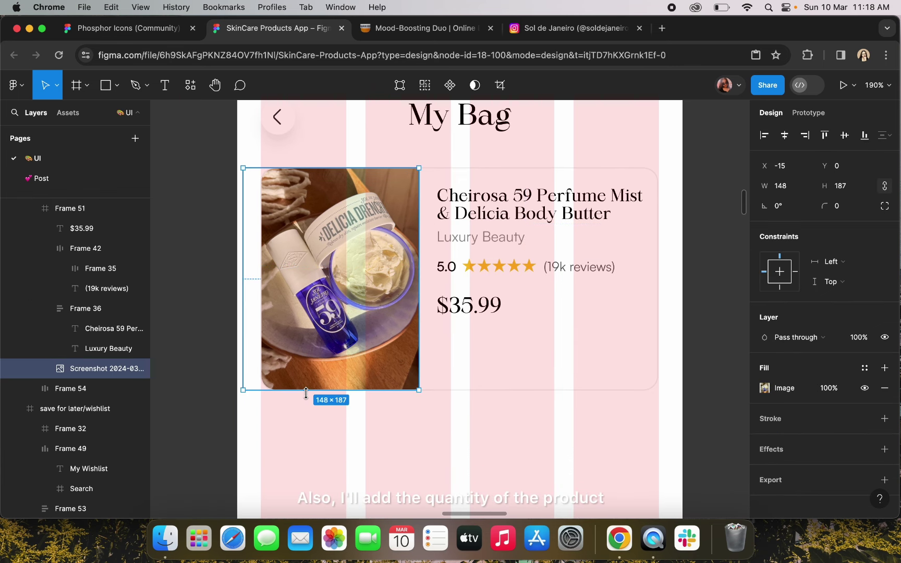
left_click_drag(306, 391, 323, 331)
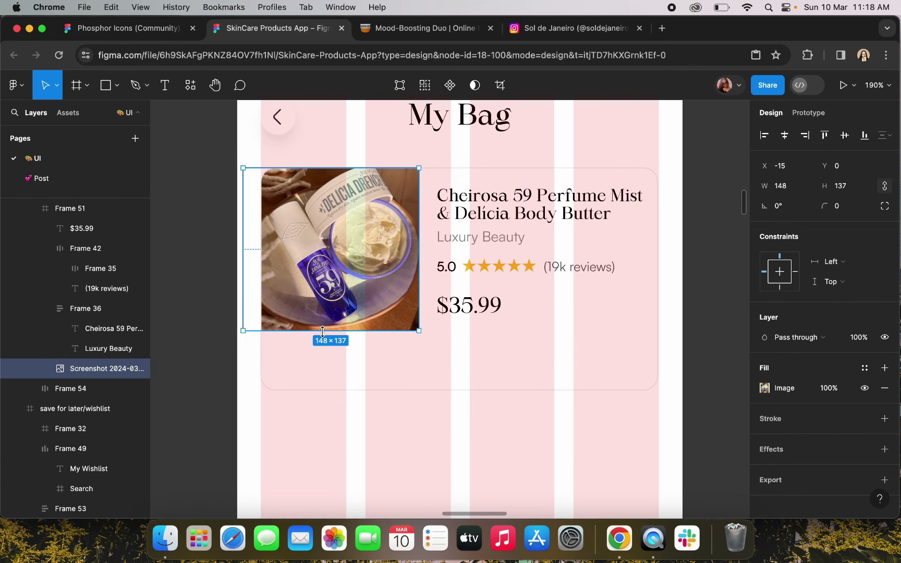
Move the $35.99 price to the card's lower-right corner, at about X 264, Y 156
left_click(513, 379)
left_click(473, 322)
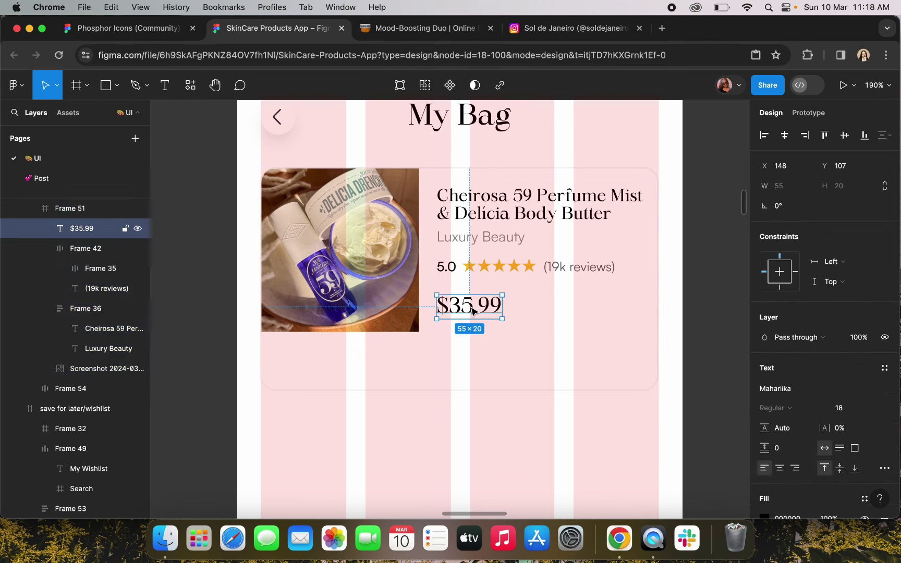
left_click_drag(484, 321, 610, 369)
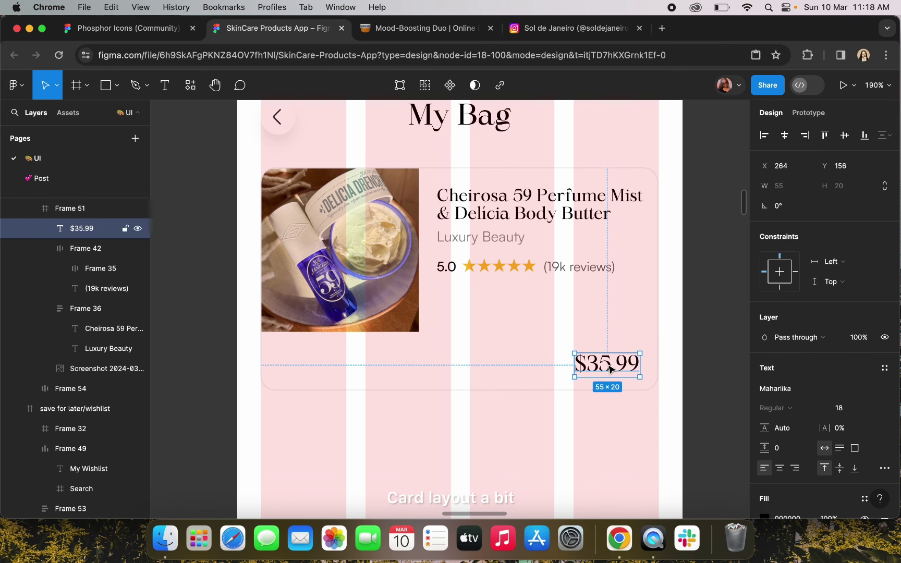
Reduce the product image's height a little more from its lower edge to leave room above the price row
double_click(415, 305)
left_click(737, 198)
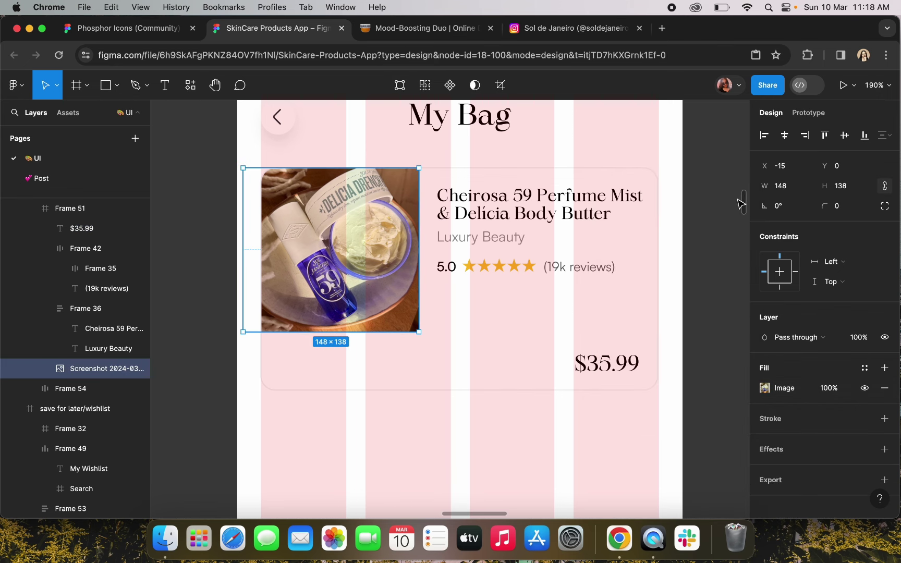
left_click_drag(380, 332, 380, 317)
Move the product name block and the rating row down together, keeping them beside the product image
left_click(484, 276)
left_click(471, 227, "shift")
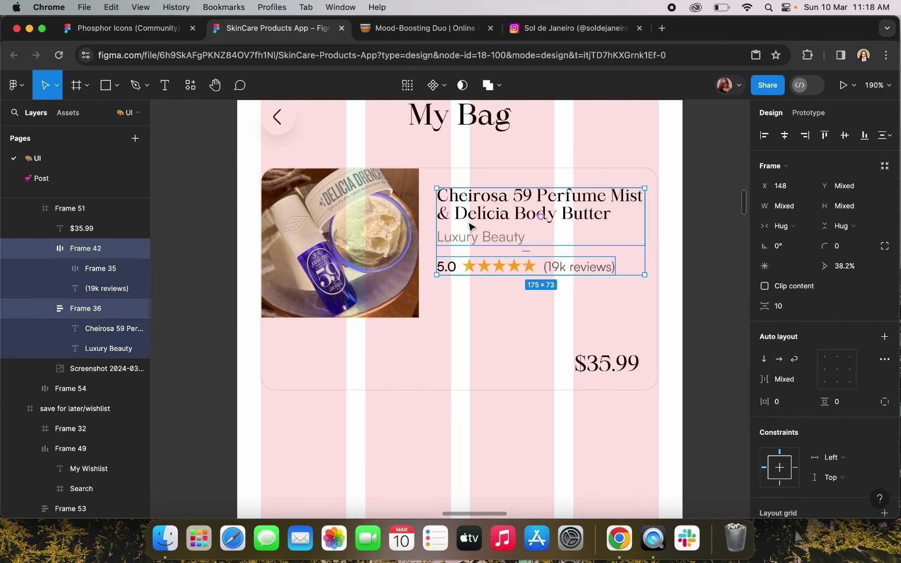
left_click_drag(471, 227, 468, 250)
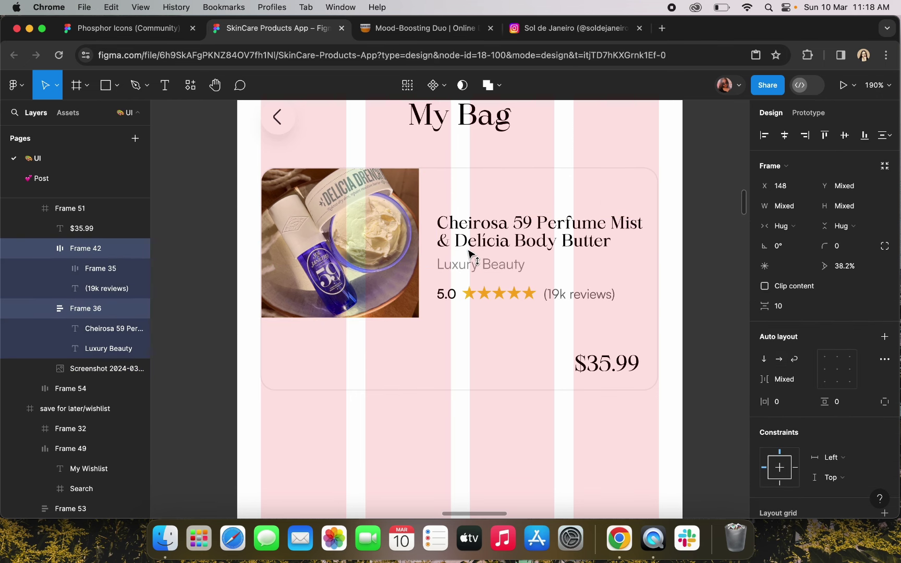
Draw a horizontal divider about 332 wide across the card between image and price with the Pen tool, and set its stroke colour to 847171
left_click(364, 374)
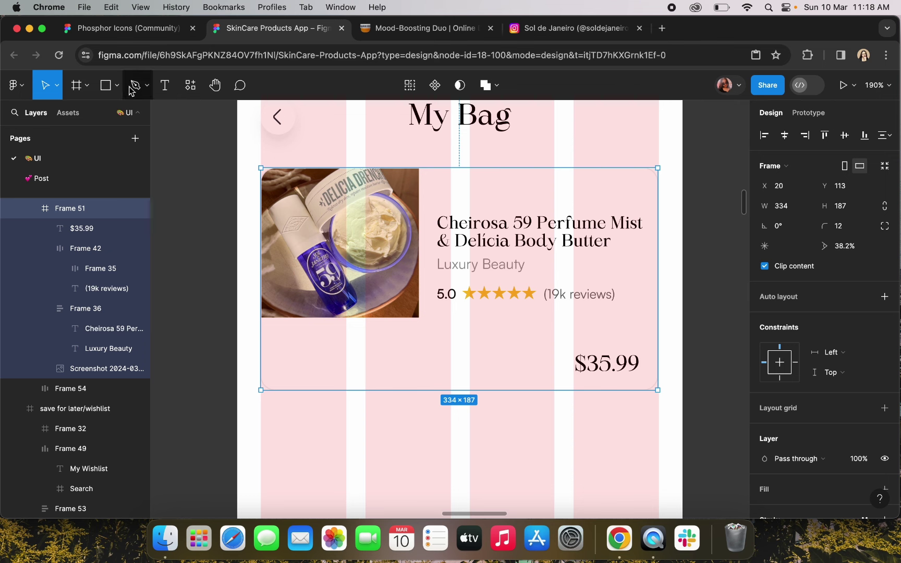
key("p")
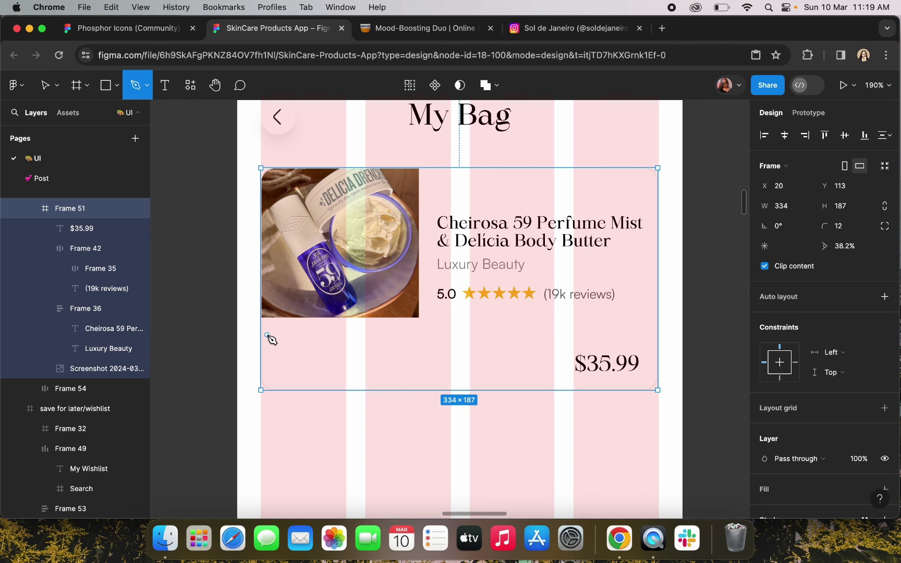
left_click(263, 335)
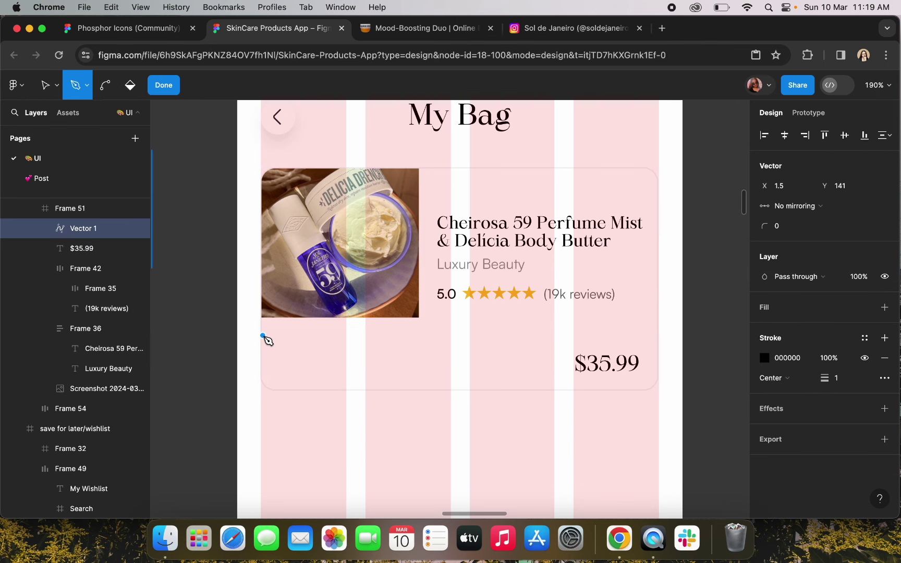
left_click(657, 336)
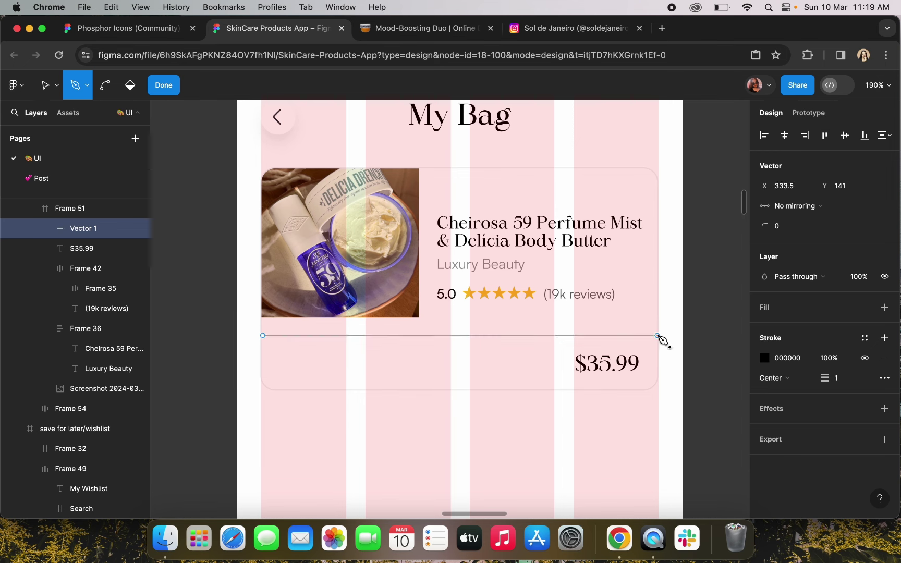
left_click(164, 85)
left_click(764, 419)
left_click(619, 271)
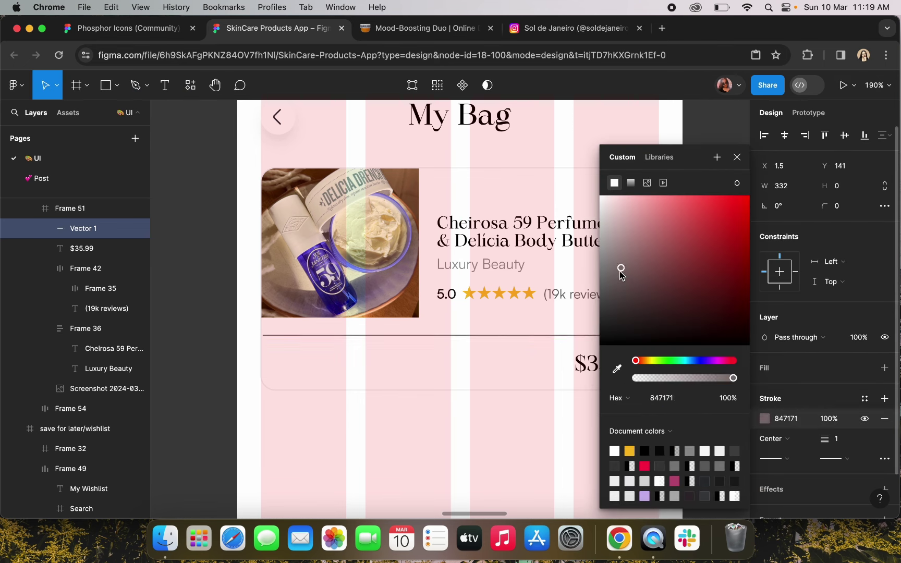